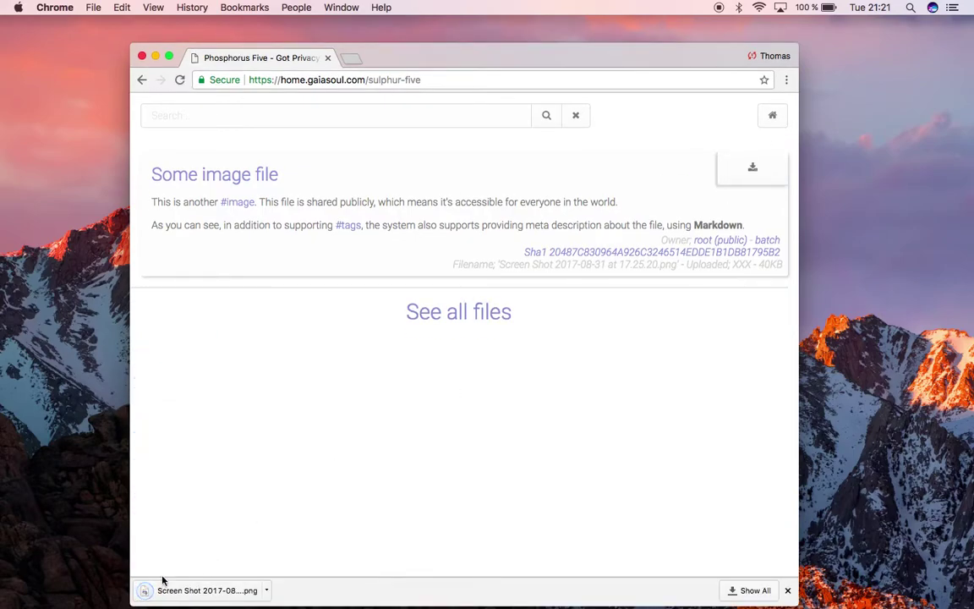
- View the downloaded 'Screen Shot 2017-08-31 at 17.25.20.png' in Preview, then quit Preview and close the download bar
click(146, 591)
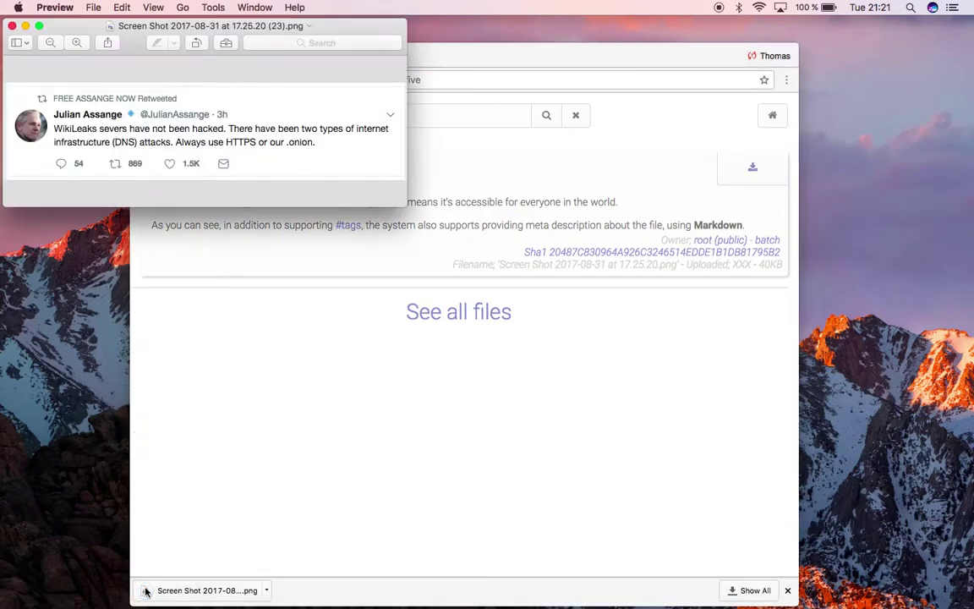
click(230, 32)
drag(230, 32, 497, 196)
key(super+q)
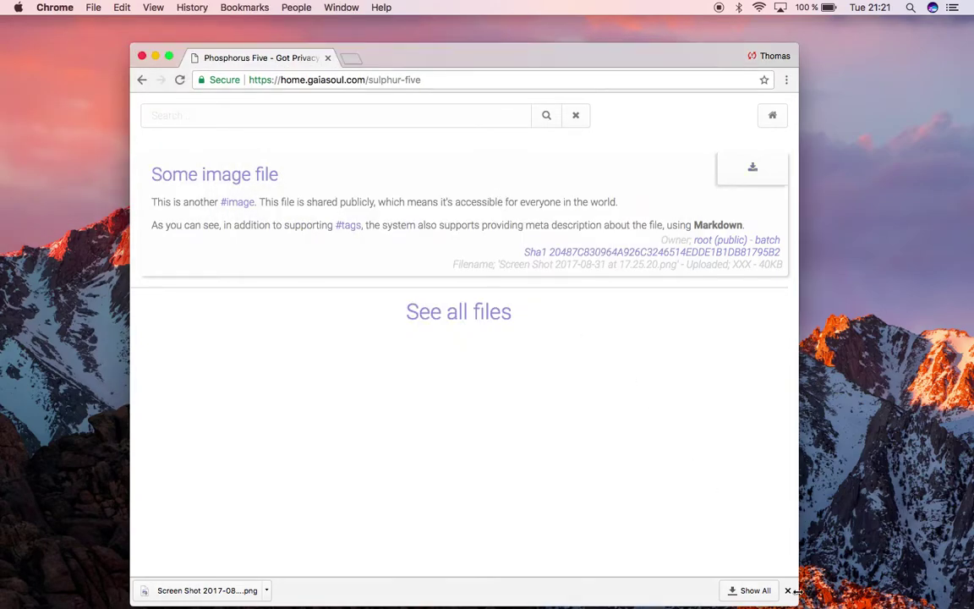
click(787, 590)
- Log in as administrator with the saved credentials from the home desktop
click(770, 131)
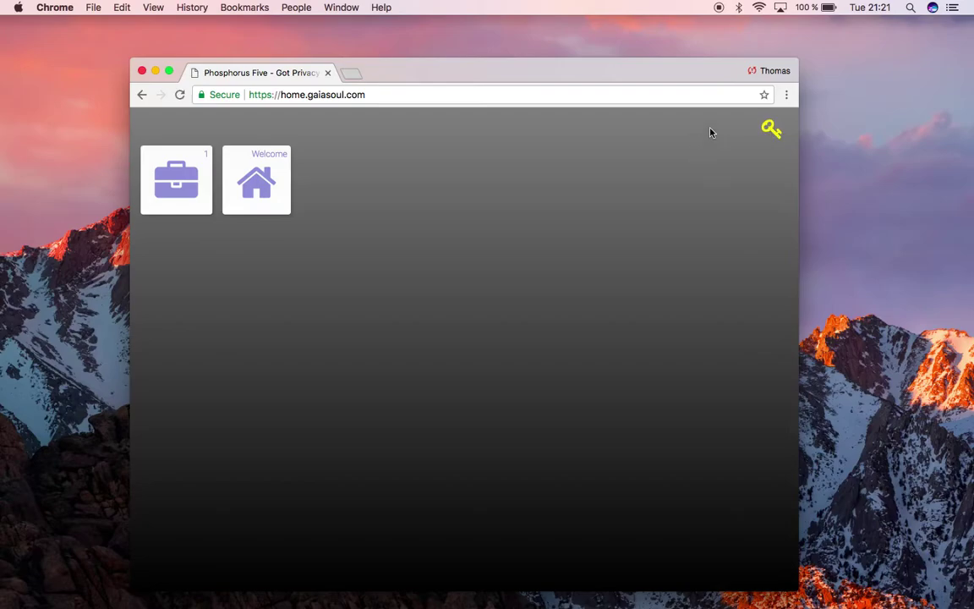
click(770, 128)
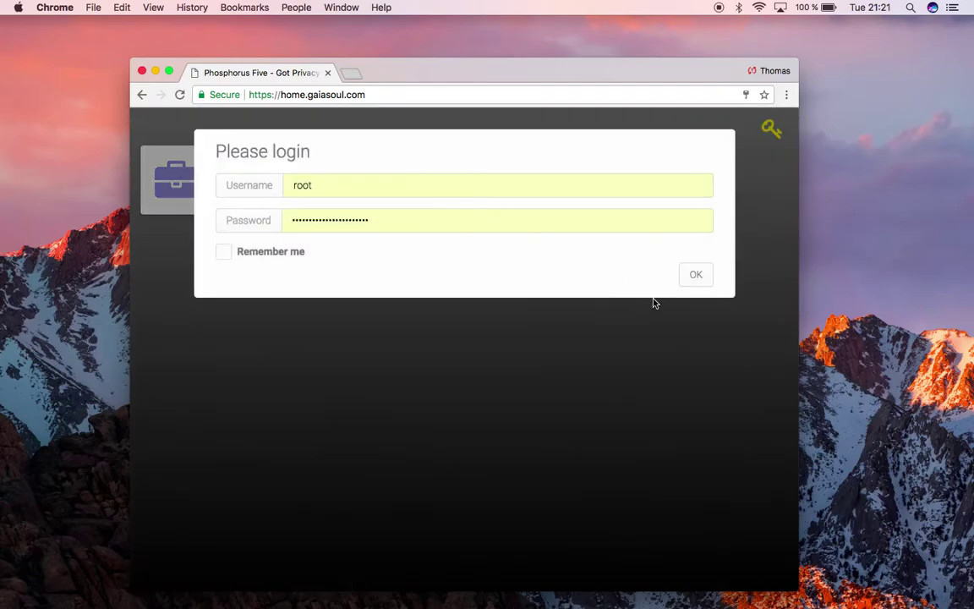
click(697, 273)
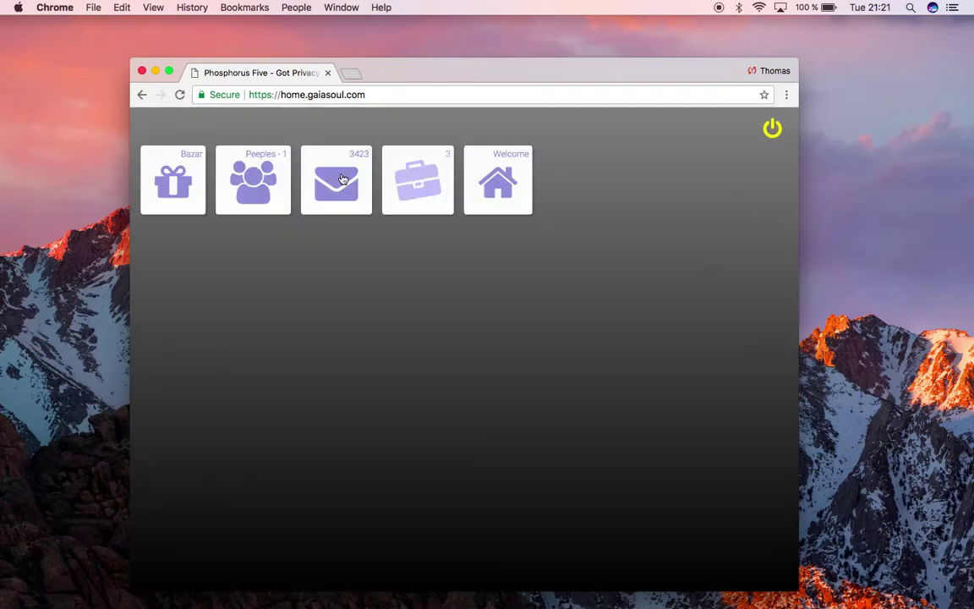
- In the file-sharing app, change 'Another screenshot of my desktop' to Protected access
click(420, 176)
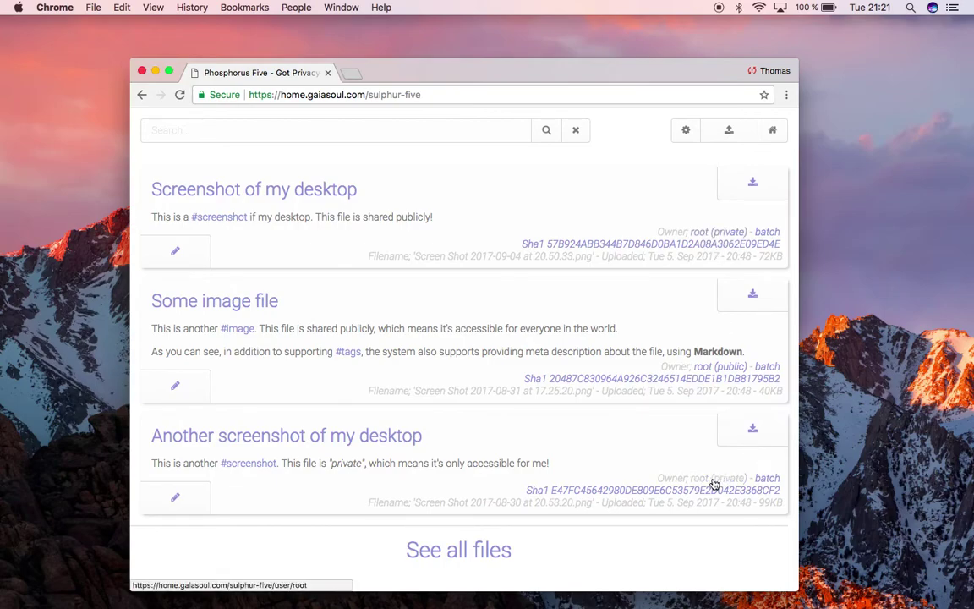
click(175, 497)
click(345, 361)
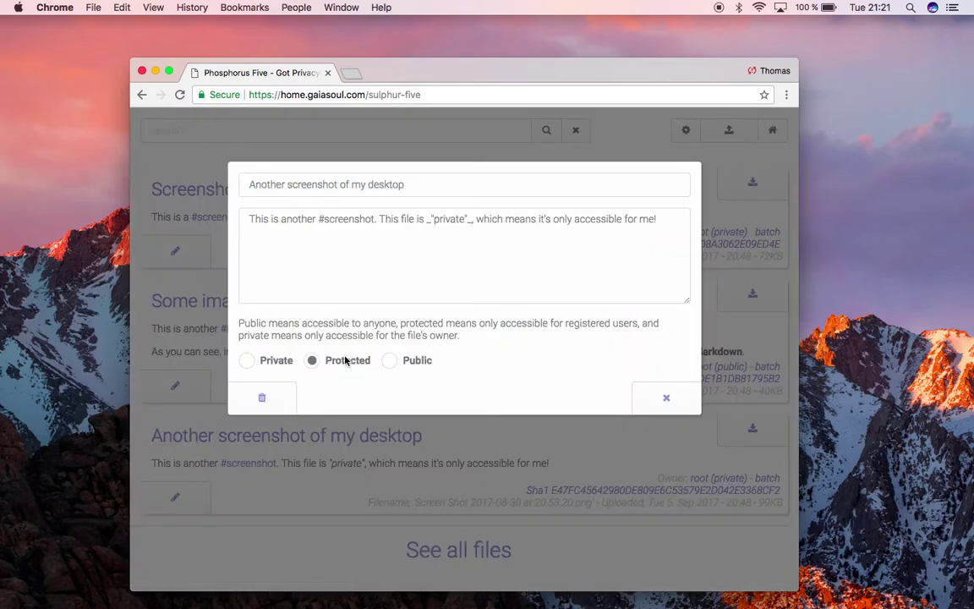
click(673, 393)
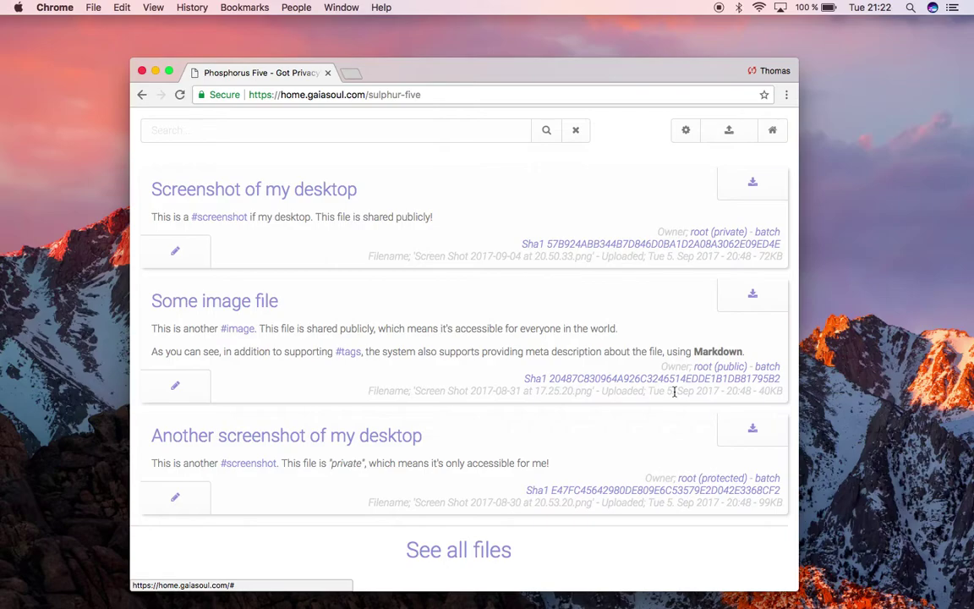
- In Peeples, create a new user-role account with a username and repeated password
click(771, 130)
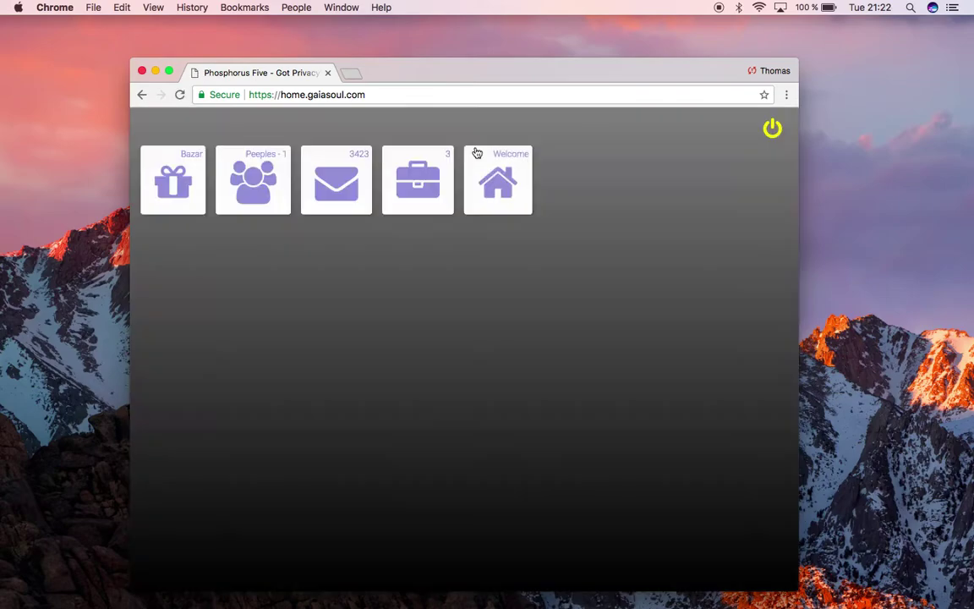
click(258, 181)
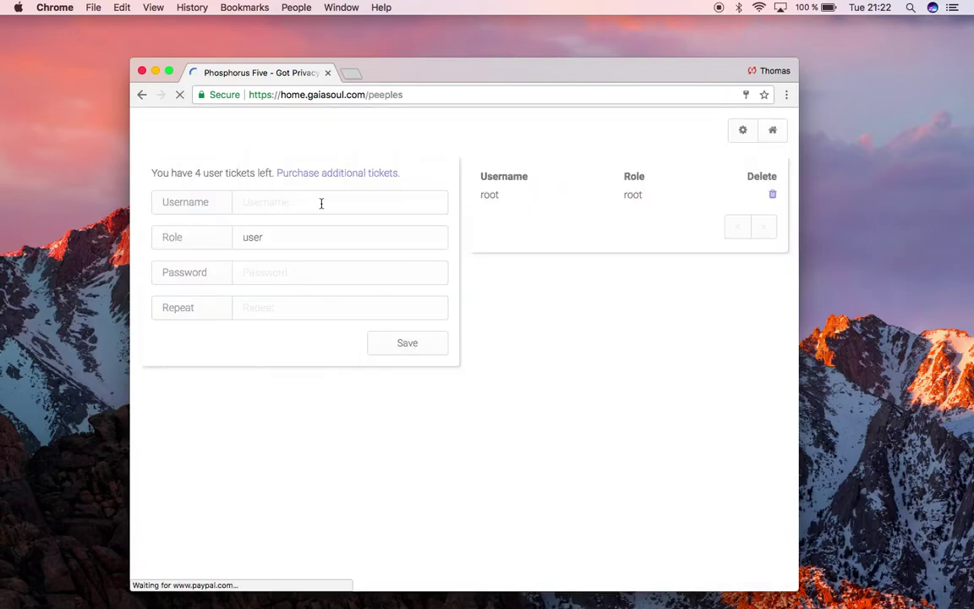
text(phosphor)
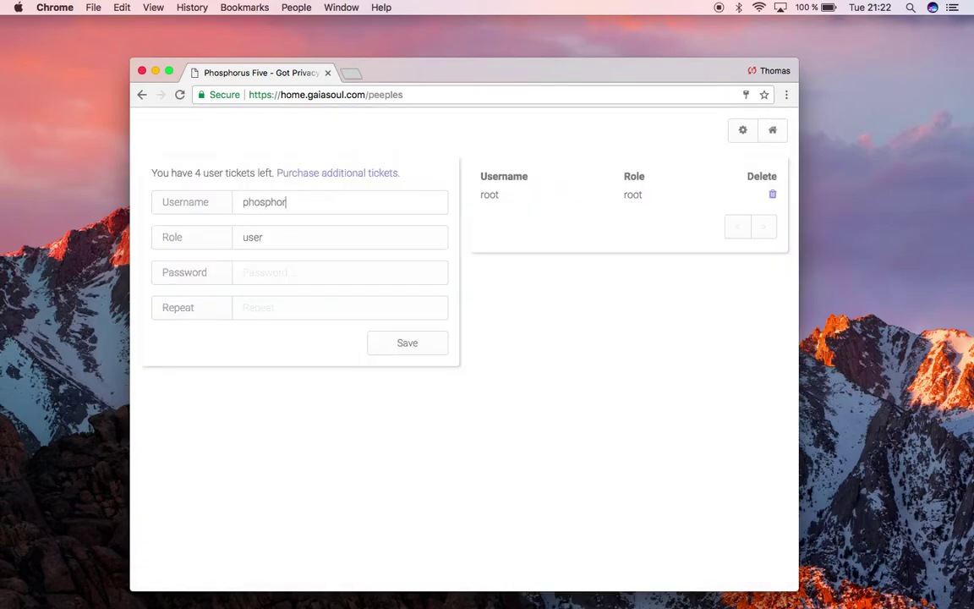
text(us***)
key(Tab)
text(***)
key(Return)
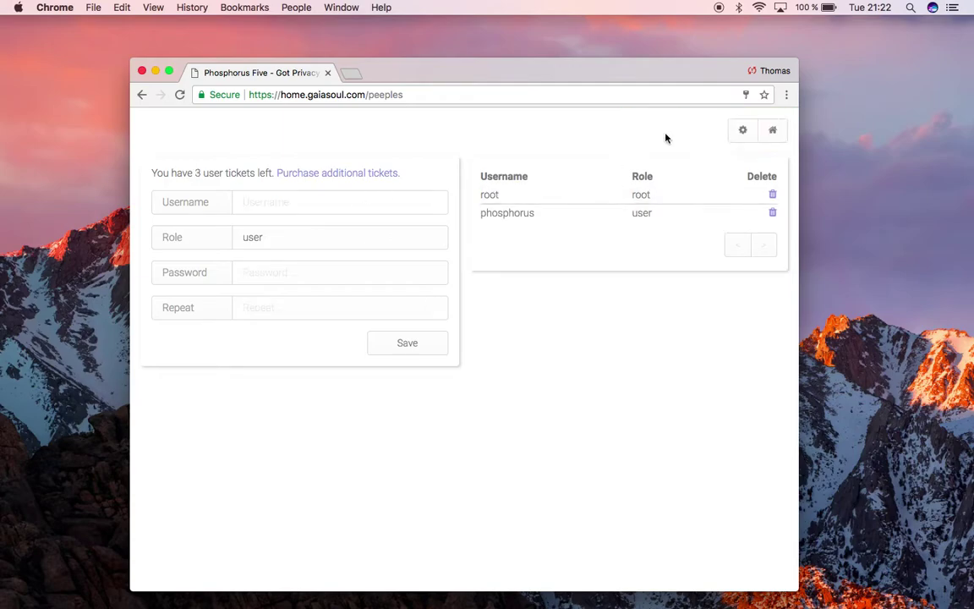
- Check the file-sharing page, then return to the home desktop
click(776, 131)
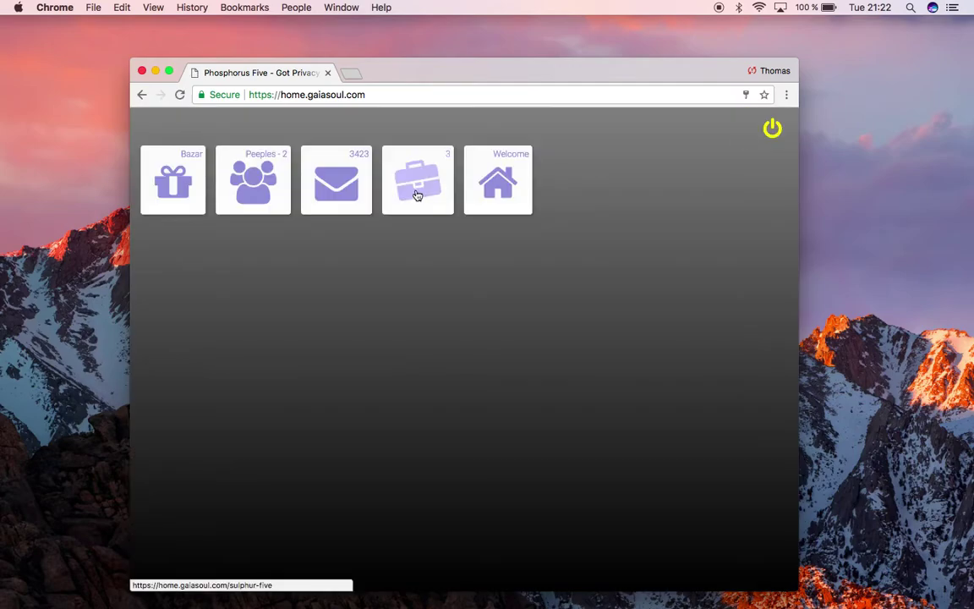
click(415, 187)
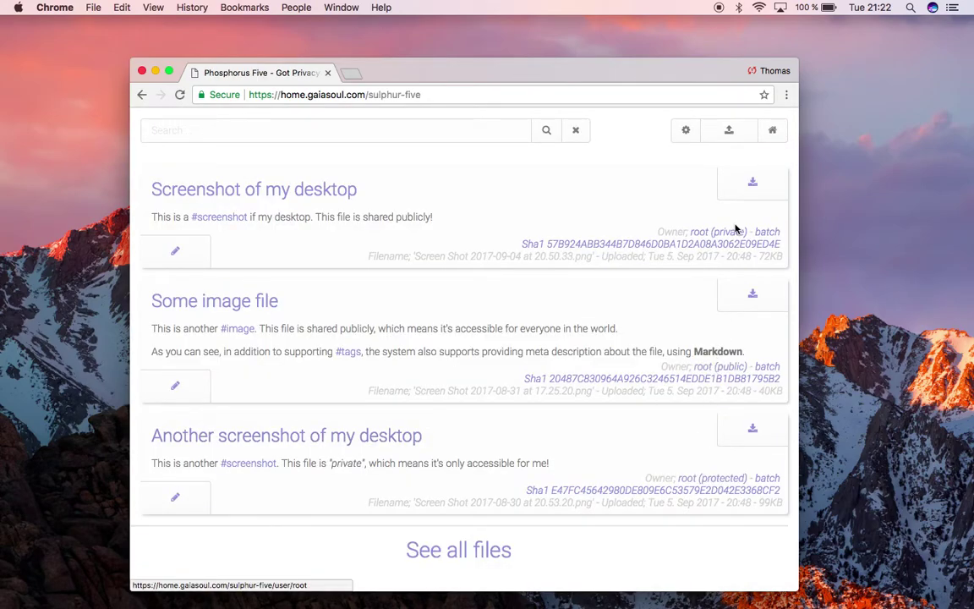
click(772, 132)
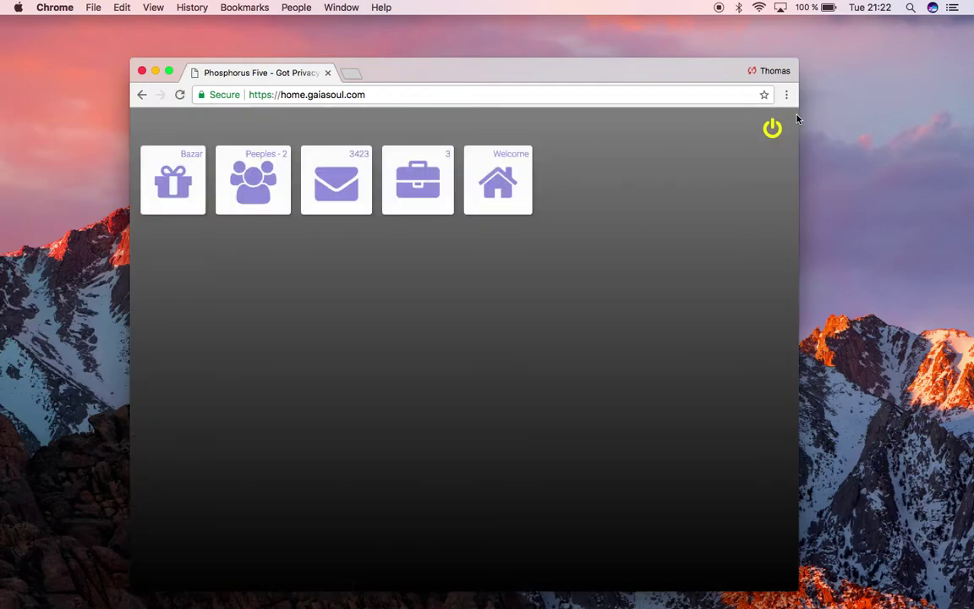
- Log out of the admin account, sign in as the new ordinary user, and open the file list
click(773, 127)
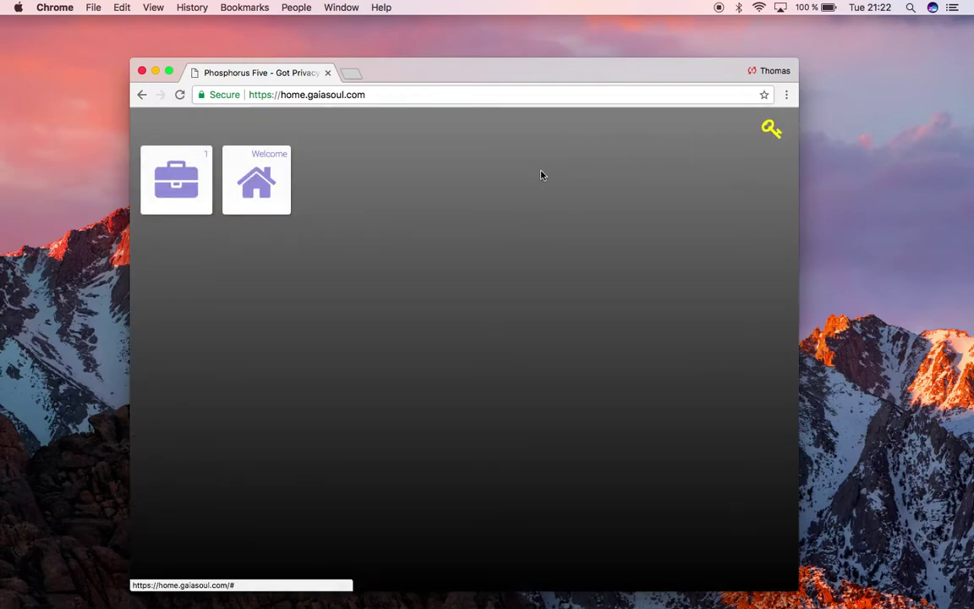
click(772, 131)
key(super+a)
text(phosphorus)
key(Tab)
text(•••)
key(Return)
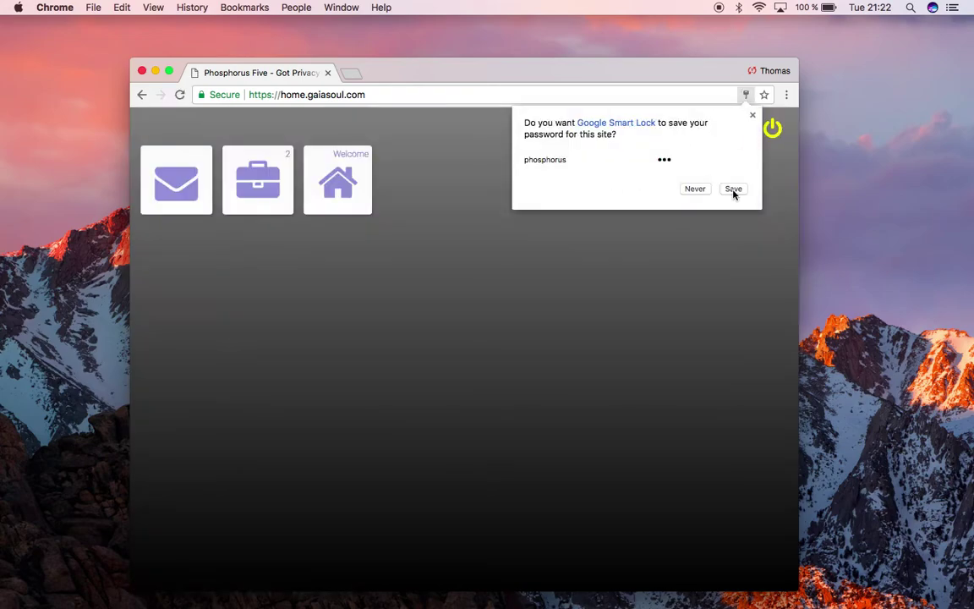
click(695, 190)
click(246, 154)
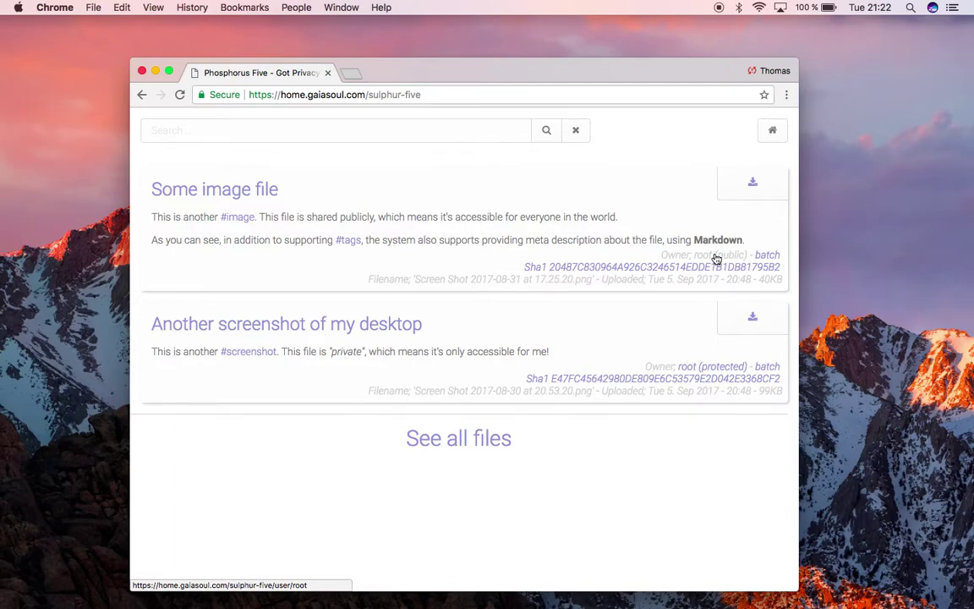
- While logged out, download 'Some image file' from the file page, then close its viewer and download bar
click(772, 130)
click(771, 128)
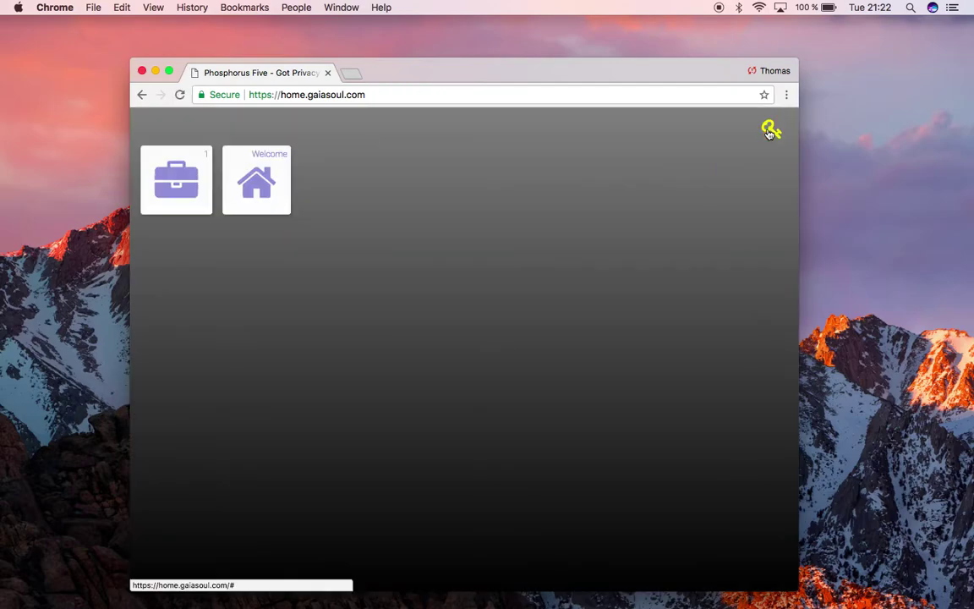
click(176, 179)
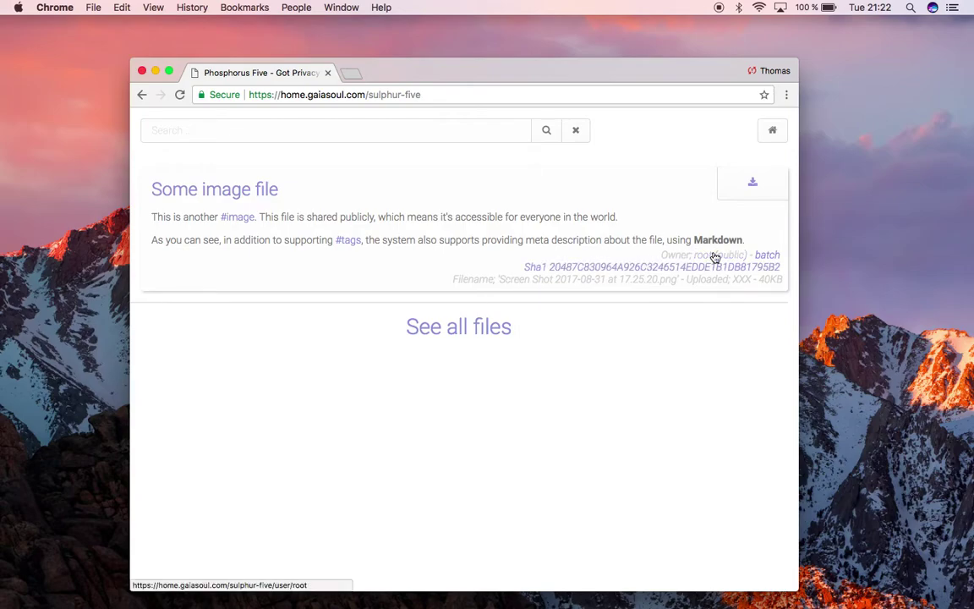
click(749, 193)
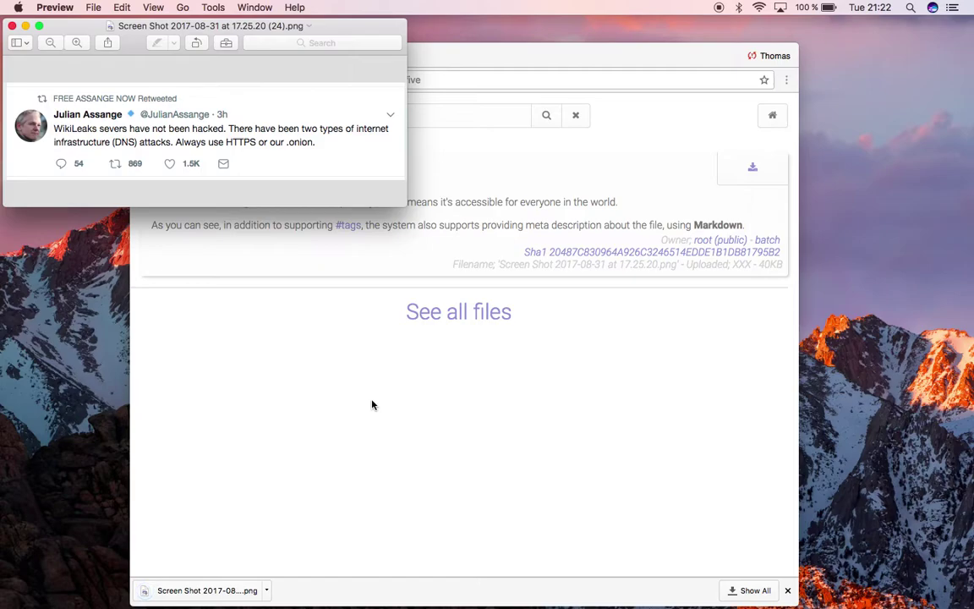
key(super+q)
click(787, 590)
- Return to the Phosphorus Five home page and log back in as administrator
click(774, 140)
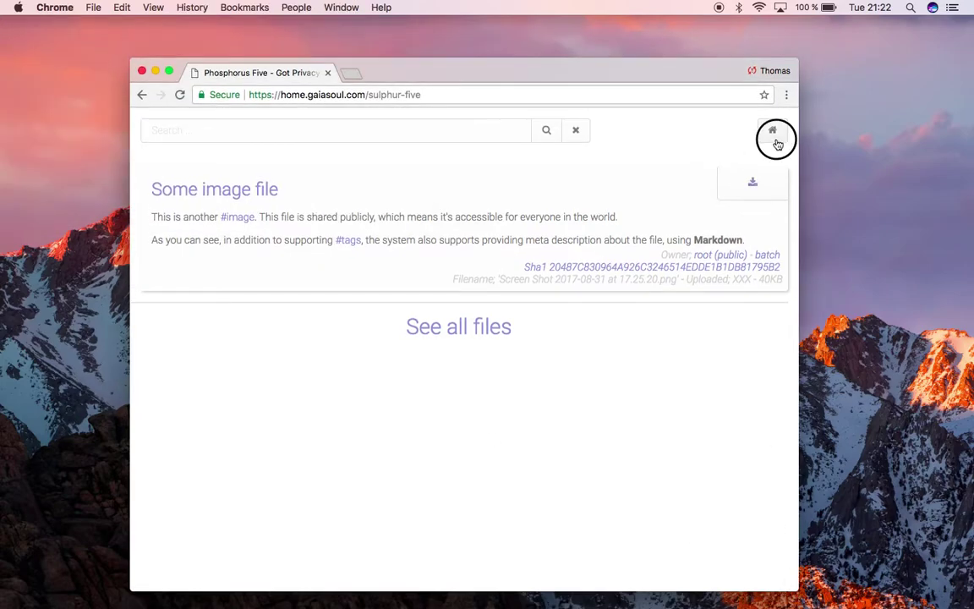
click(771, 130)
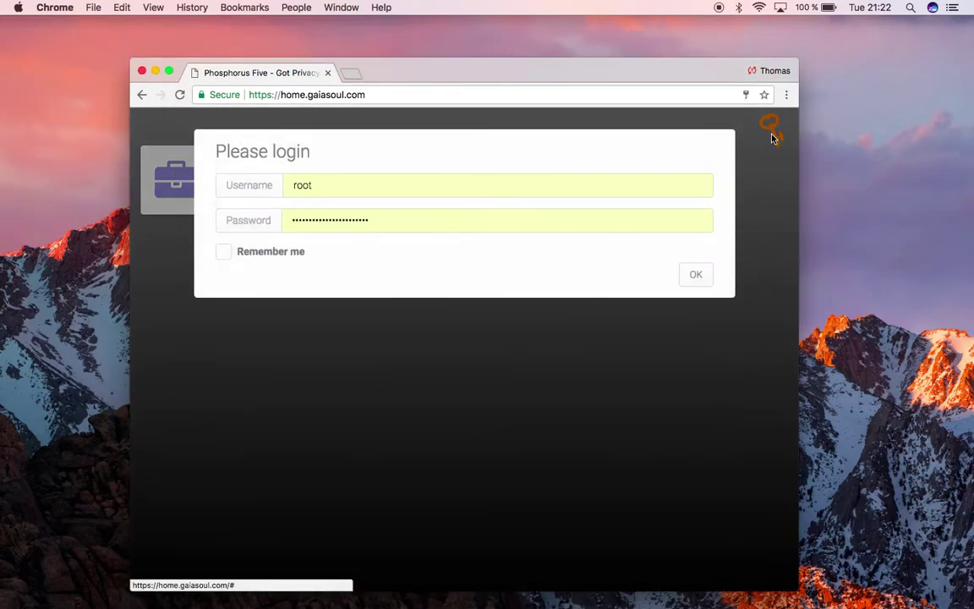
key(Return)
- Drag sulphur-five-file-sharing-screenshot.png, mov_bbb.mp4 and a screenshot from the desktop into the file-sharing app
click(422, 182)
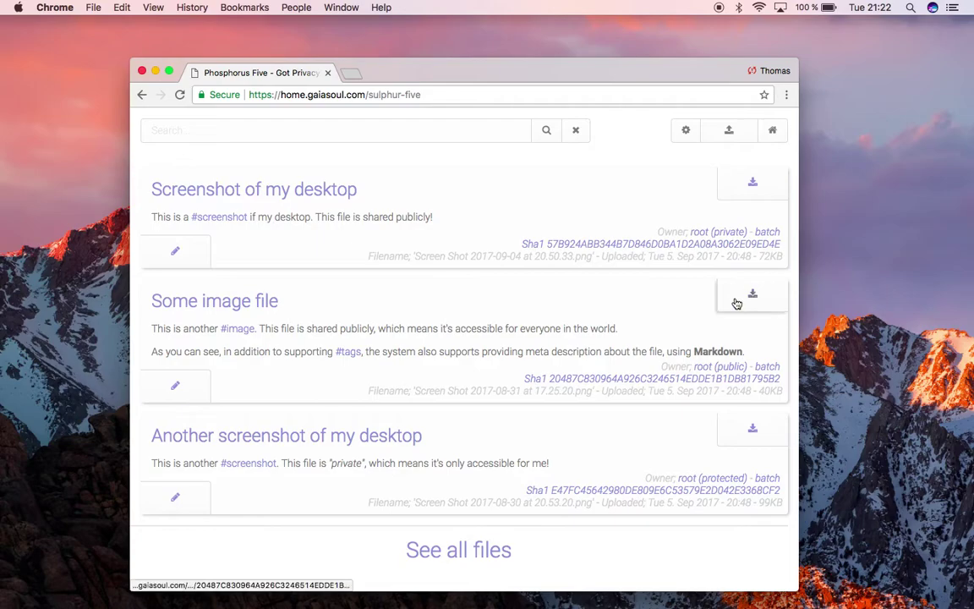
click(635, 69)
drag(634, 69, 533, 75)
drag(710, 115, 568, 66)
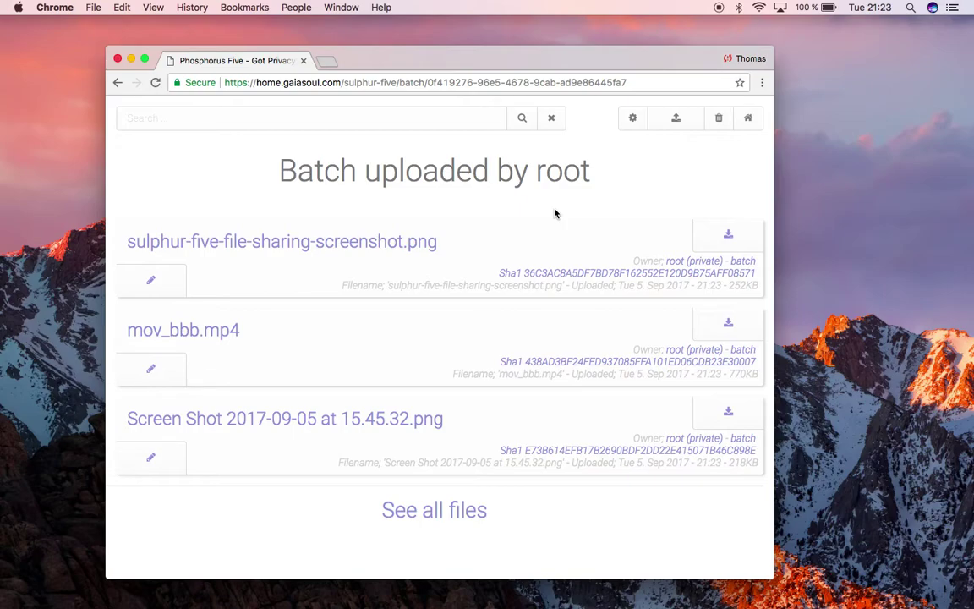
- Rename the uploaded screenshot 'This is a screenshot' with a Markdown '#screenshot' description
click(137, 280)
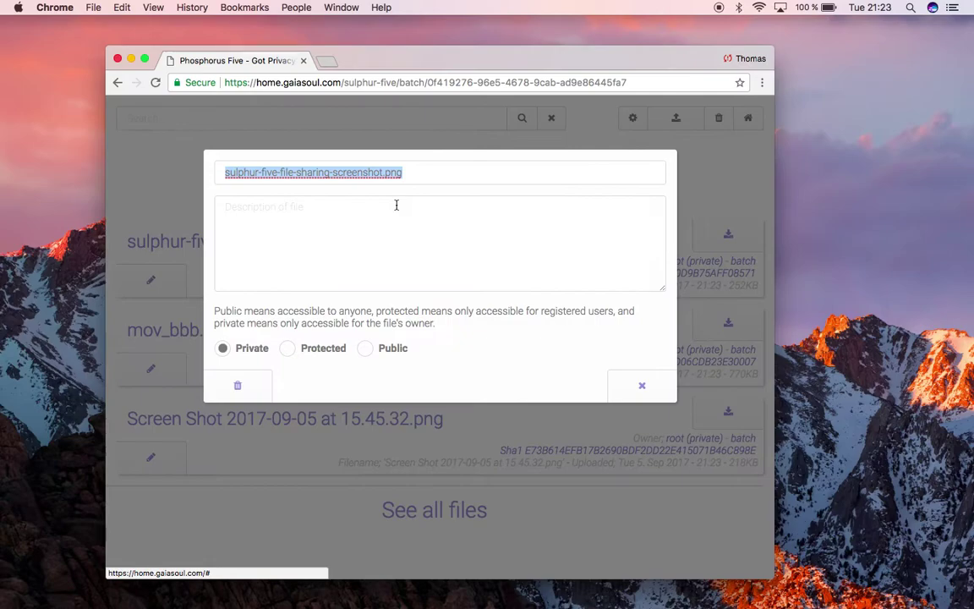
text(This is a screenshot)
key(Tab)
text(#screenshot)
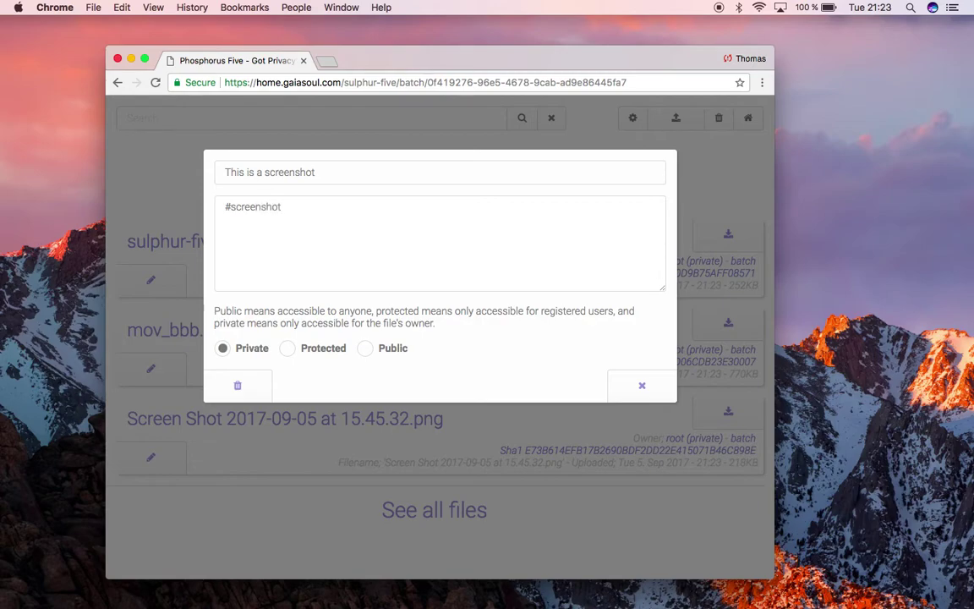
text( number 1. I can supply some bas)
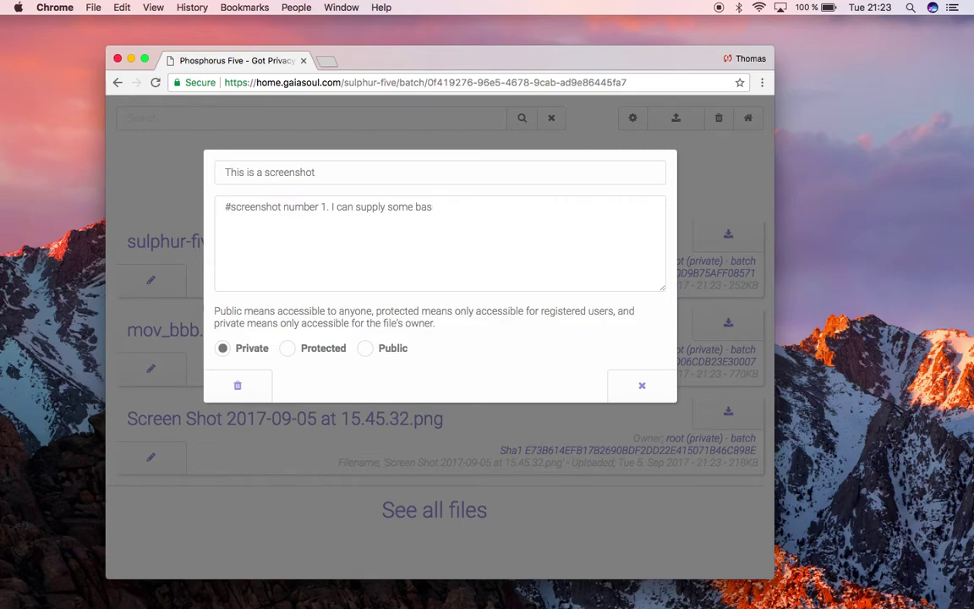
text(ci**formatting** using )
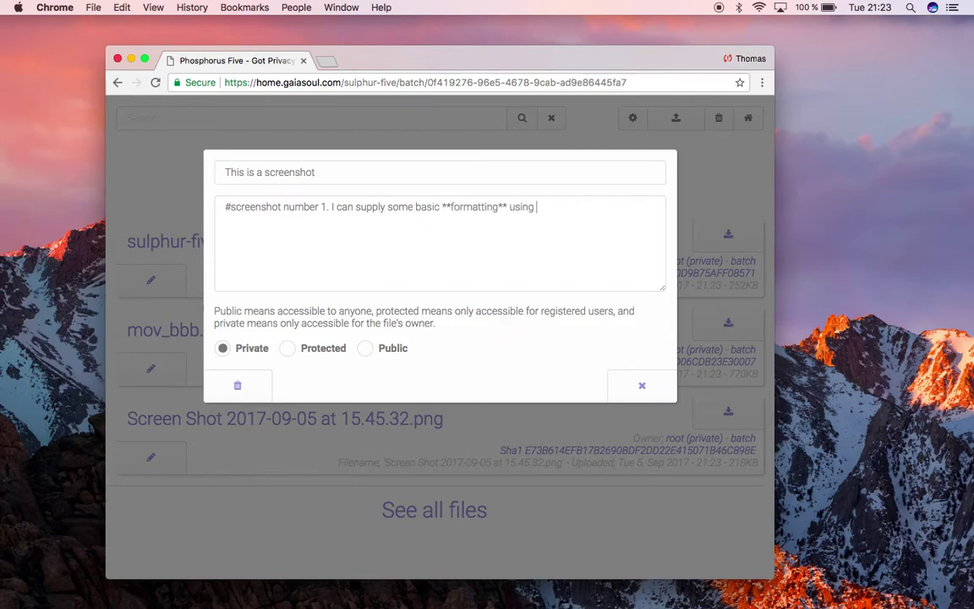
text(*Markdown)
text(1. Fo)
text(2. Bar)
text(> This is a quote)
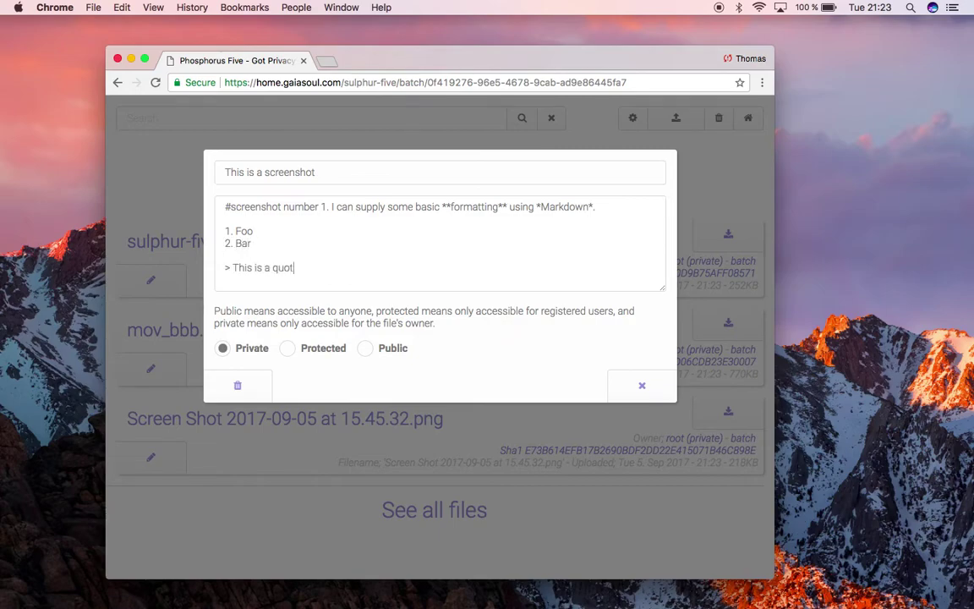
click(640, 383)
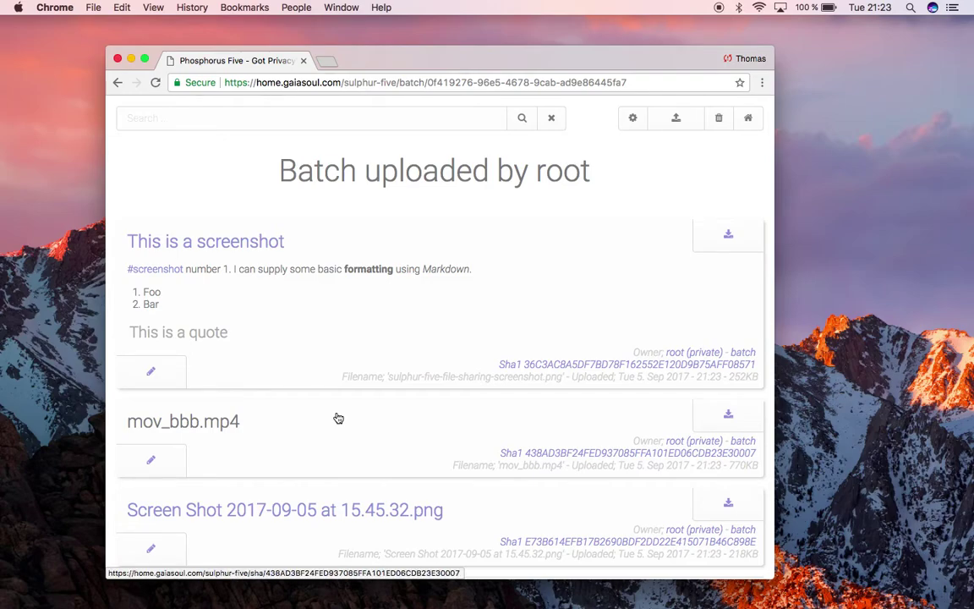
- Search the batch for 'bar'
click(298, 111)
text(bar)
key(Return)
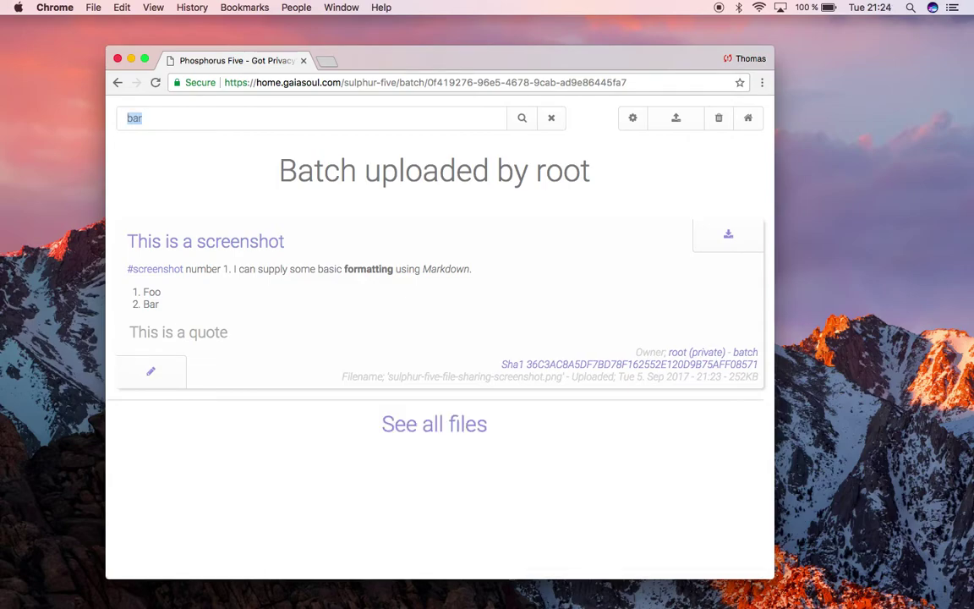
- List all files tagged #screenshot, then go back to the 'Batch uploaded by root' page
click(166, 270)
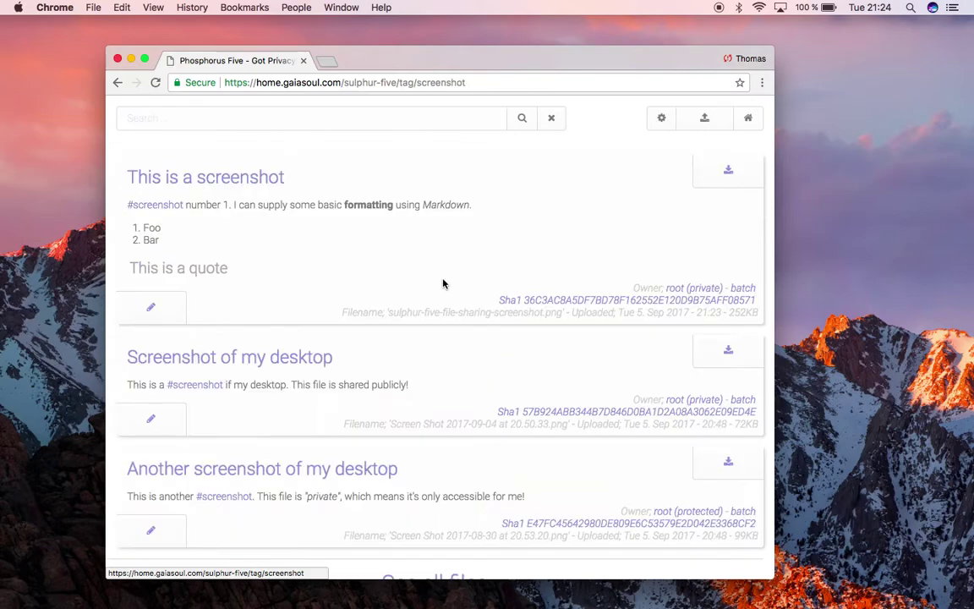
scroll(443, 284, down, 3)
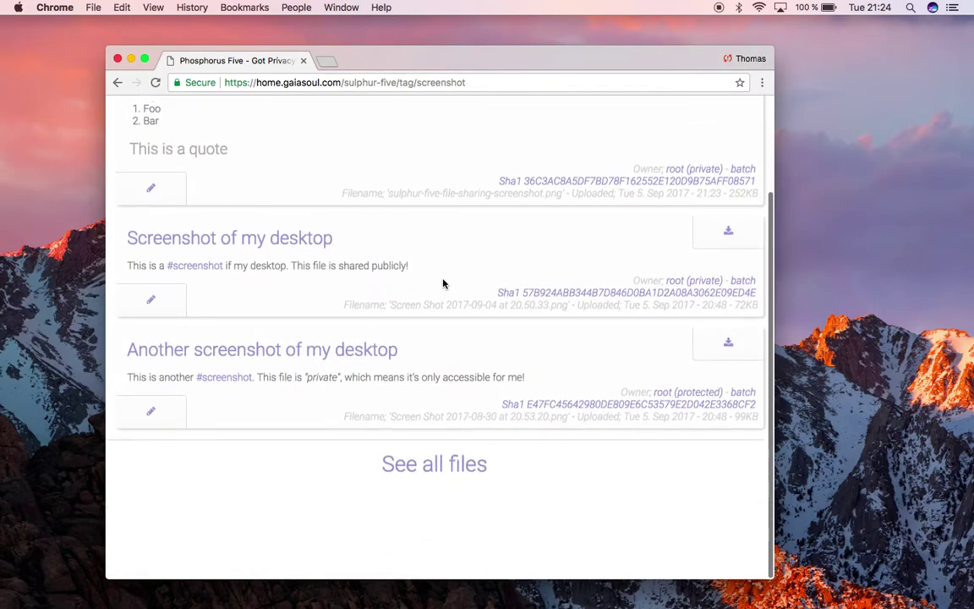
scroll(443, 285, up, 3)
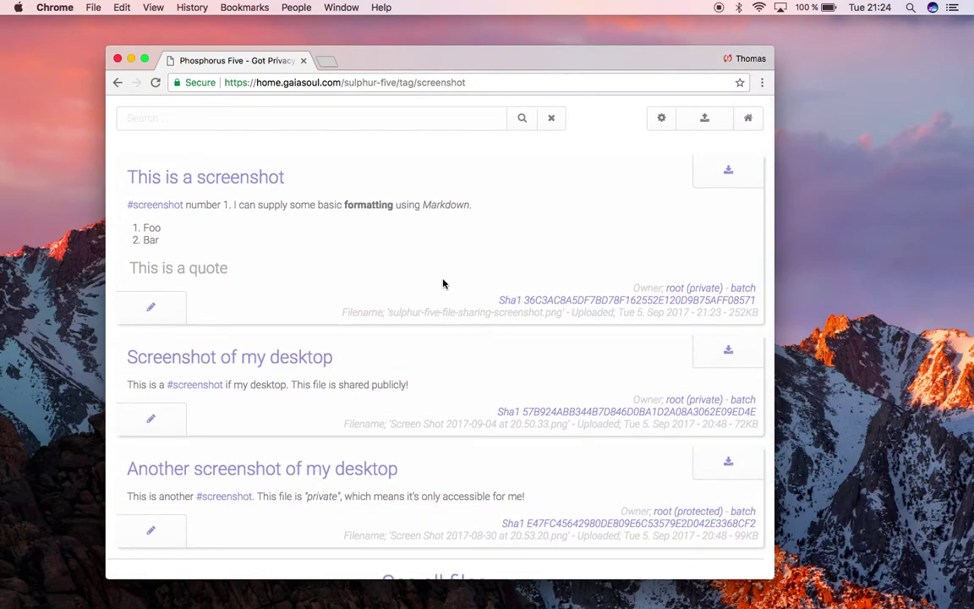
click(741, 288)
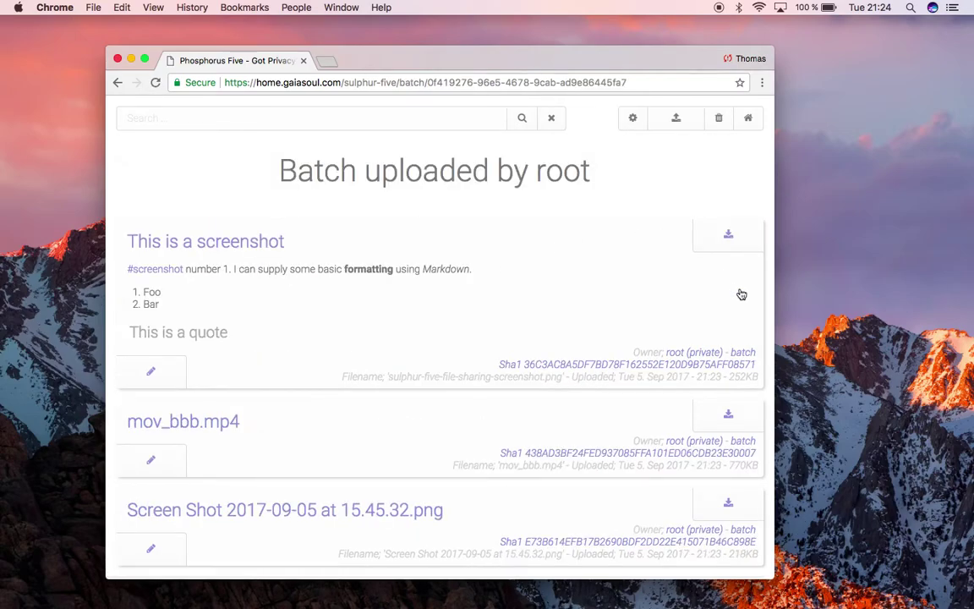
scroll(339, 328, down, 3)
scroll(339, 328, up, 3)
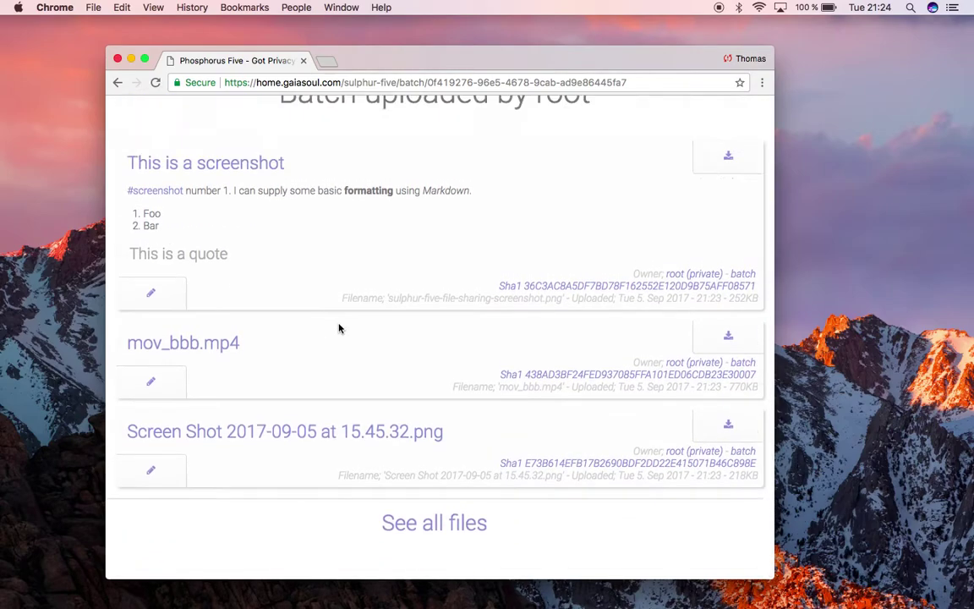
- Start another upload and select five consecutive screenshot files in the file picker
click(674, 120)
click(383, 152)
key(shift+Down)
key(shift+Down)
key(shift+Down)
key(shift+Down)
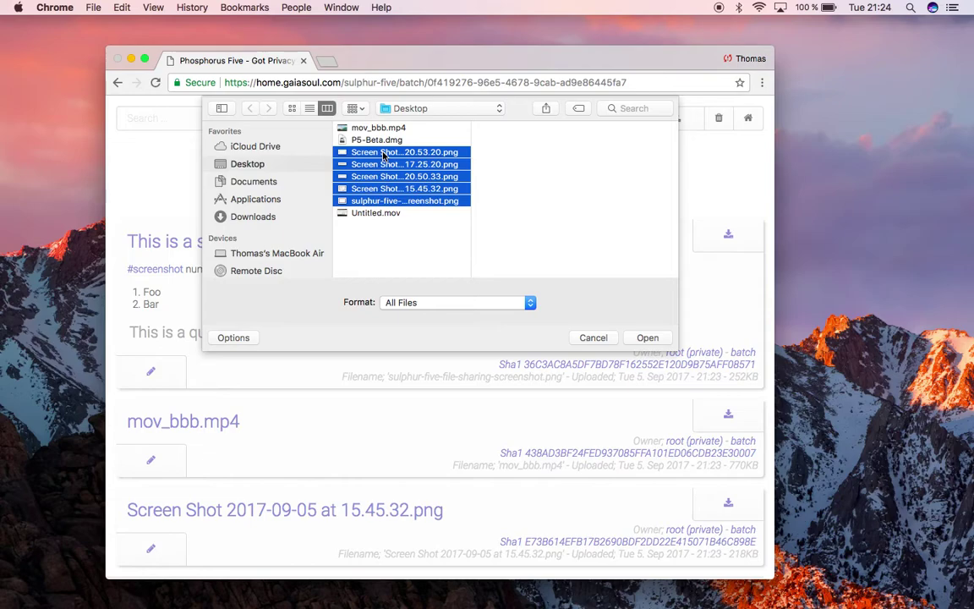
key(Return)
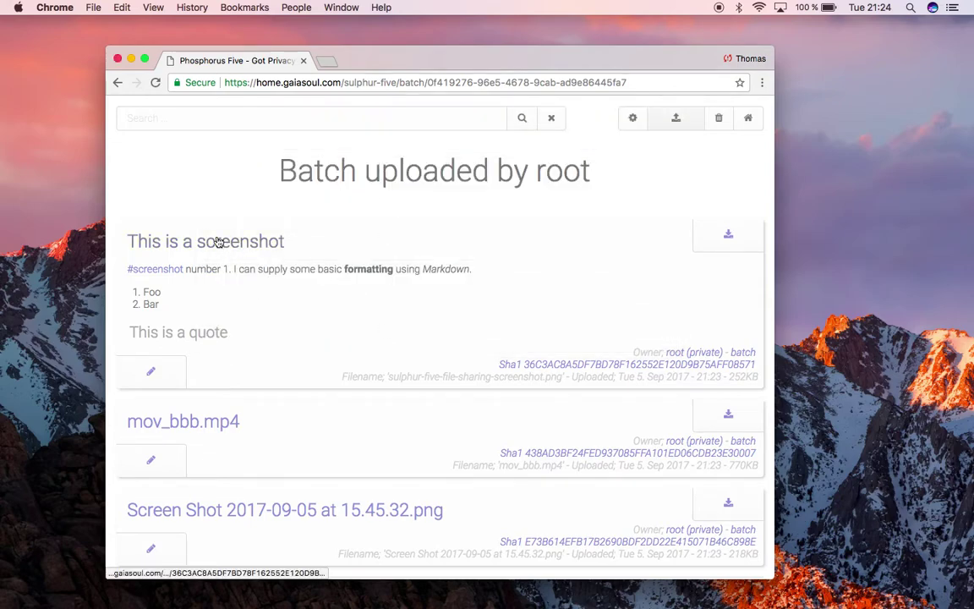
click(218, 242)
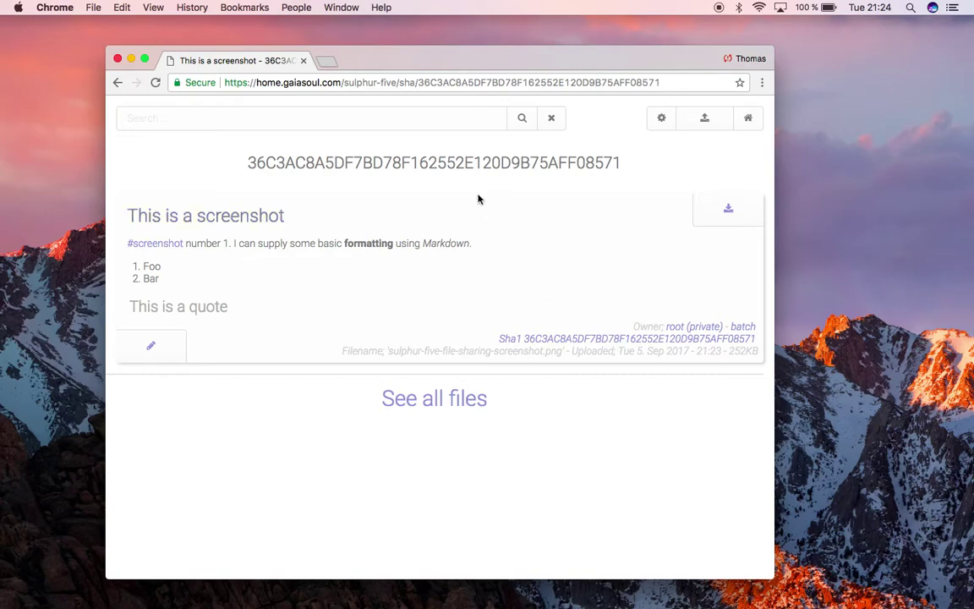
double_click(442, 161)
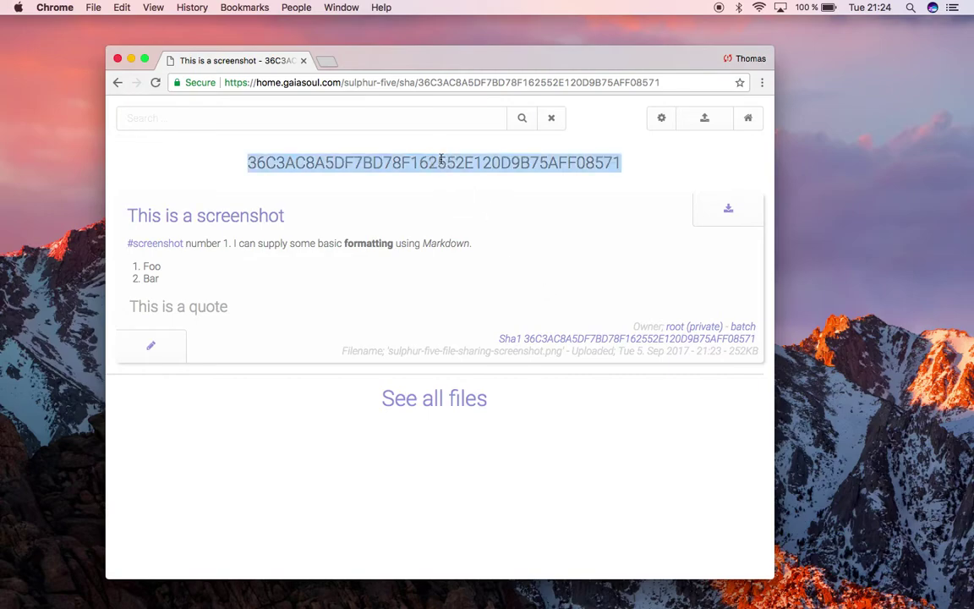
click(594, 341)
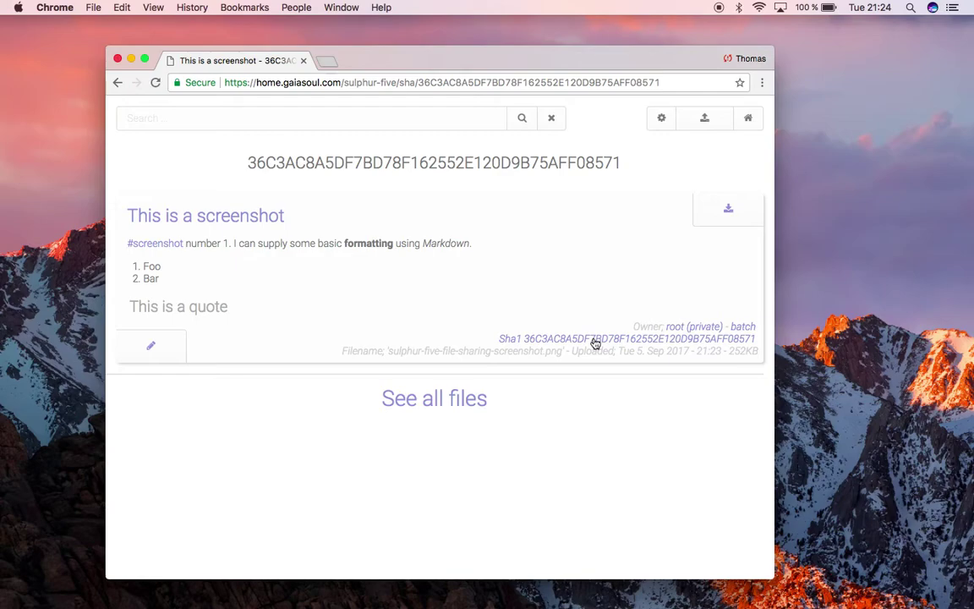
drag(498, 342, 753, 341)
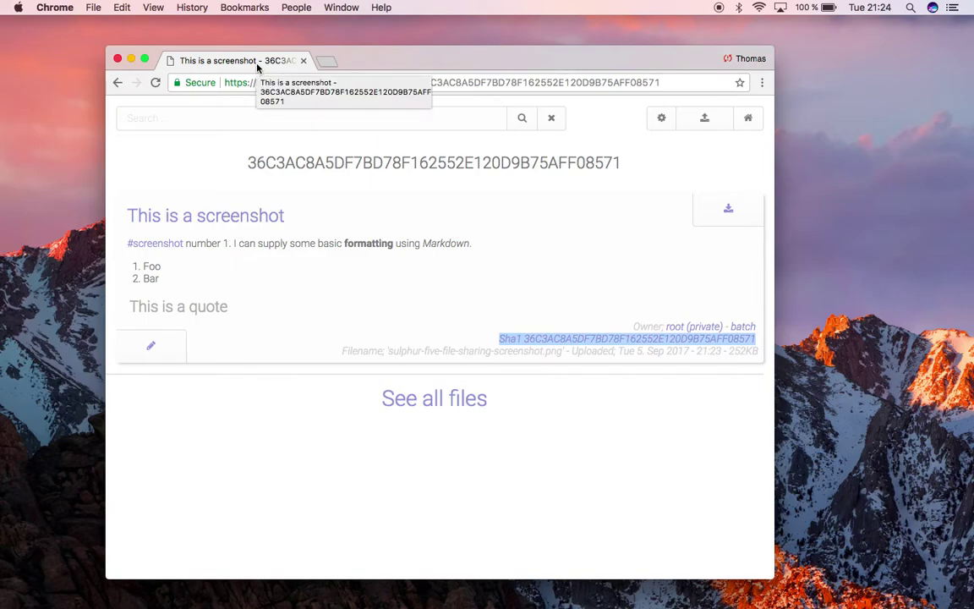
double_click(387, 162)
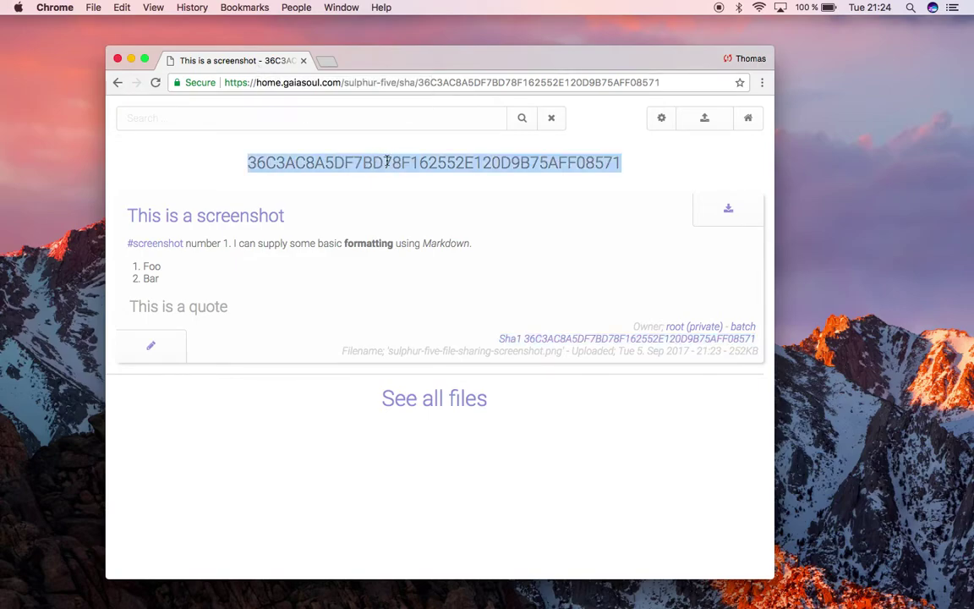
click(391, 166)
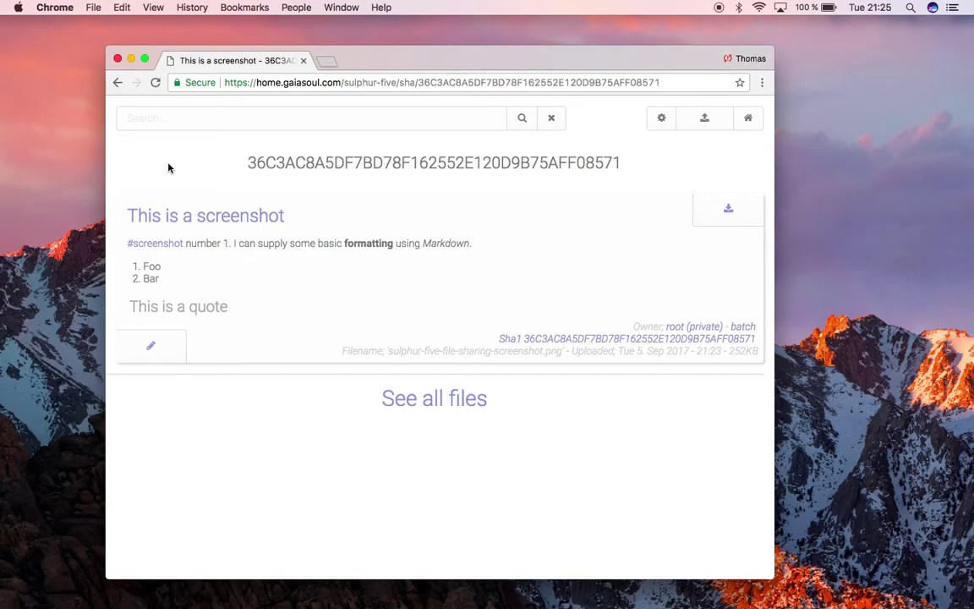
double_click(355, 159)
key(super+c)
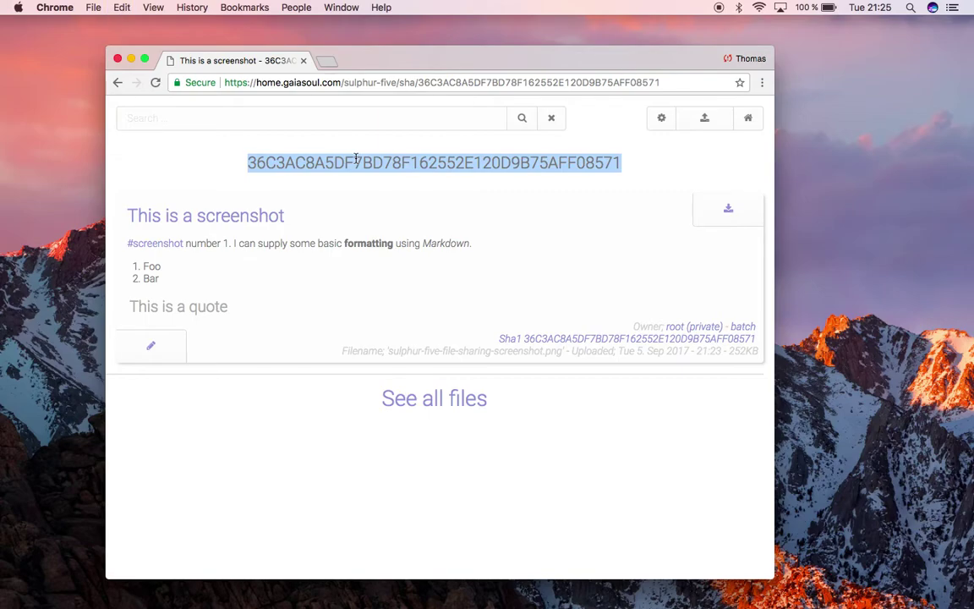
key(ctrl+t)
text(google.com)
key(Return)
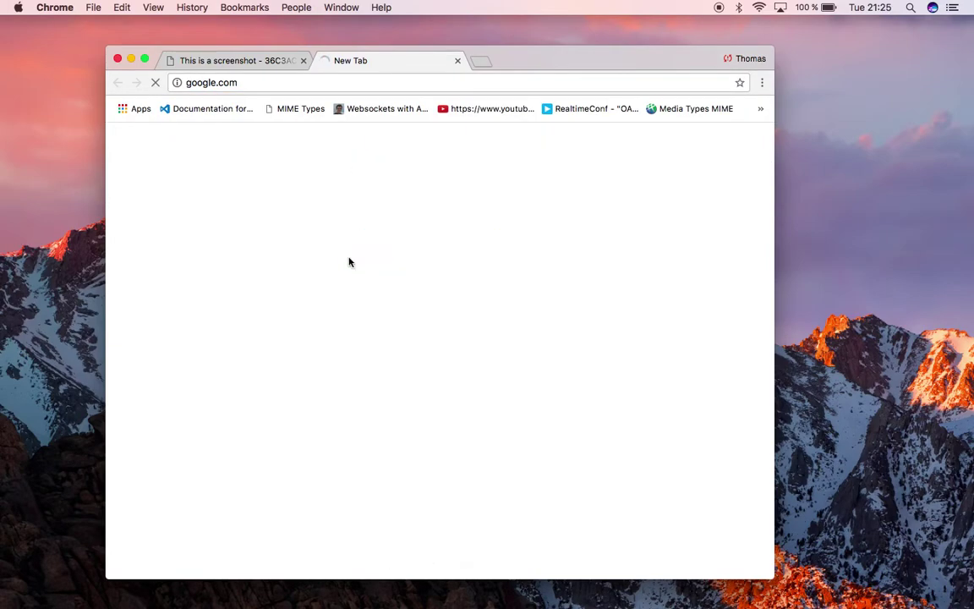
key(super+v)
key(Return)
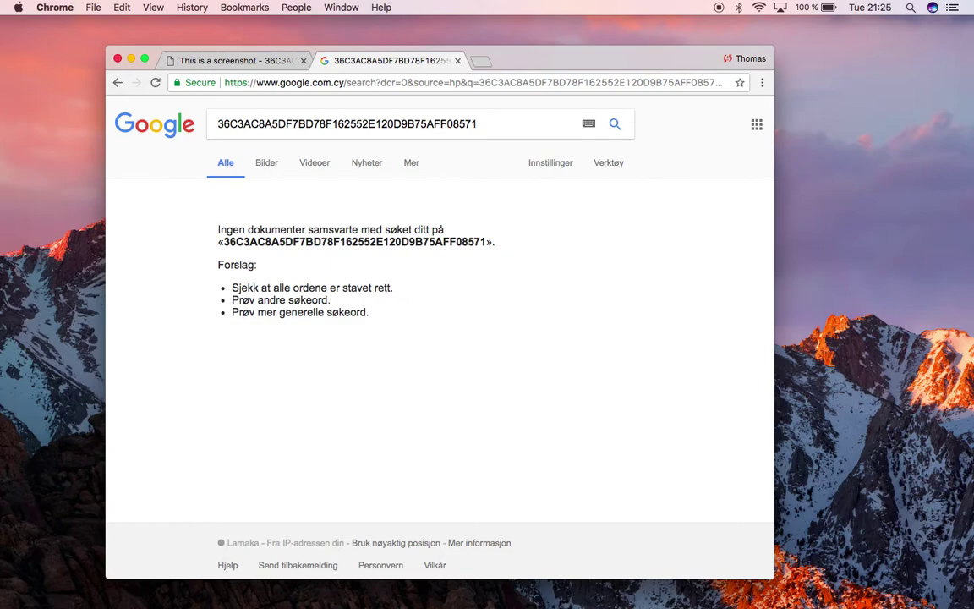
key(super+w)
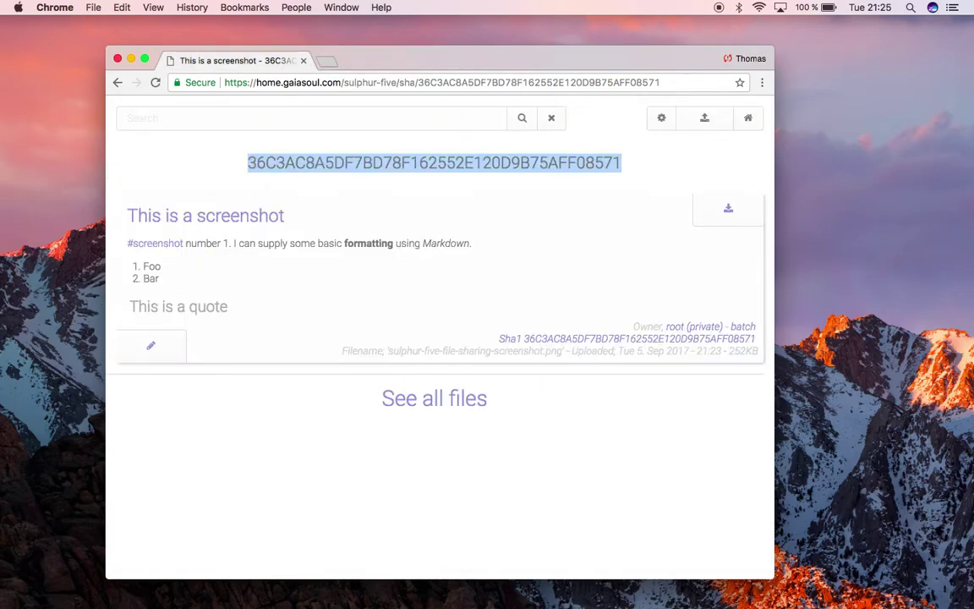
click(302, 473)
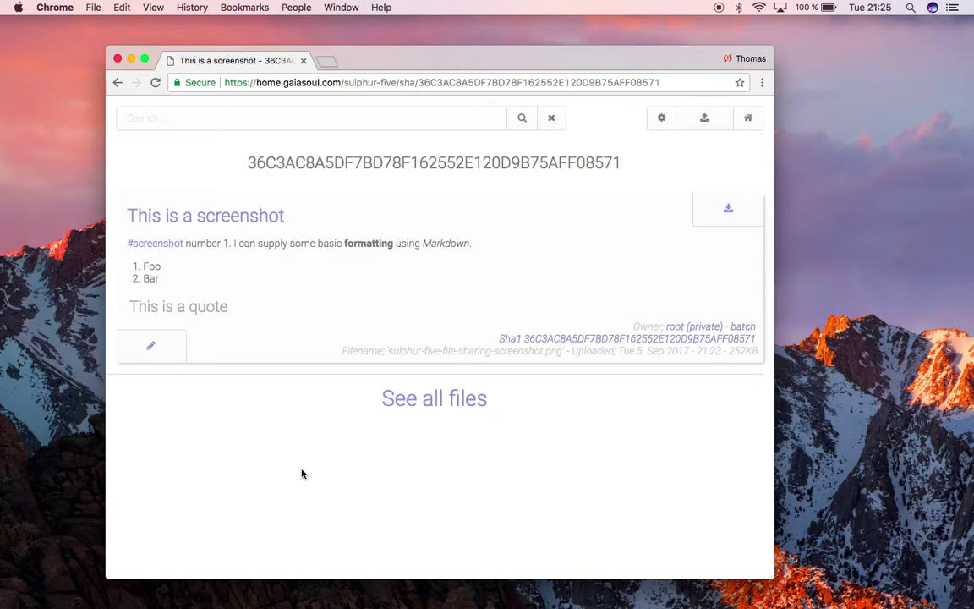
- Log out of Phosphorus Five and log back in with the saved admin credentials
click(747, 118)
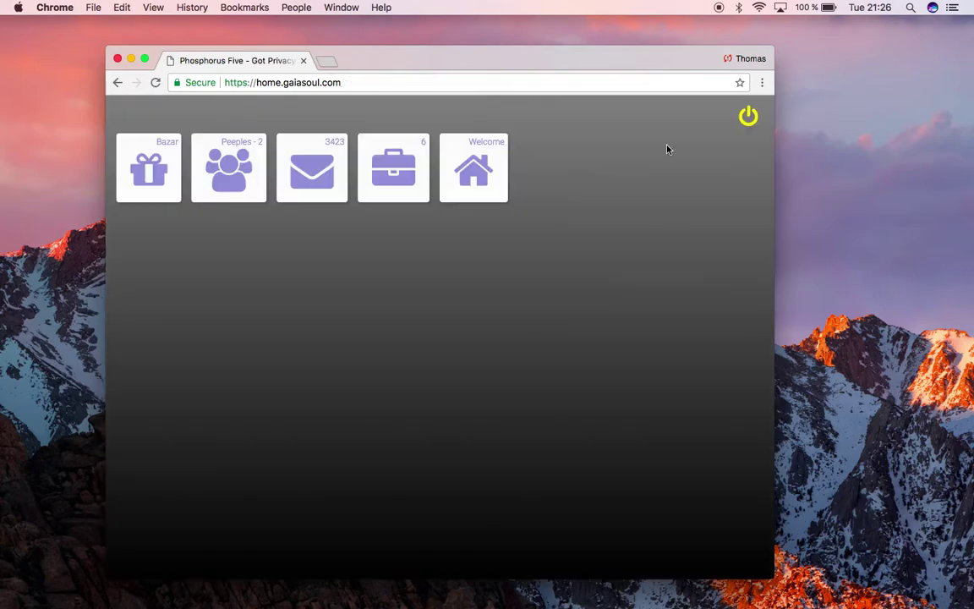
click(736, 120)
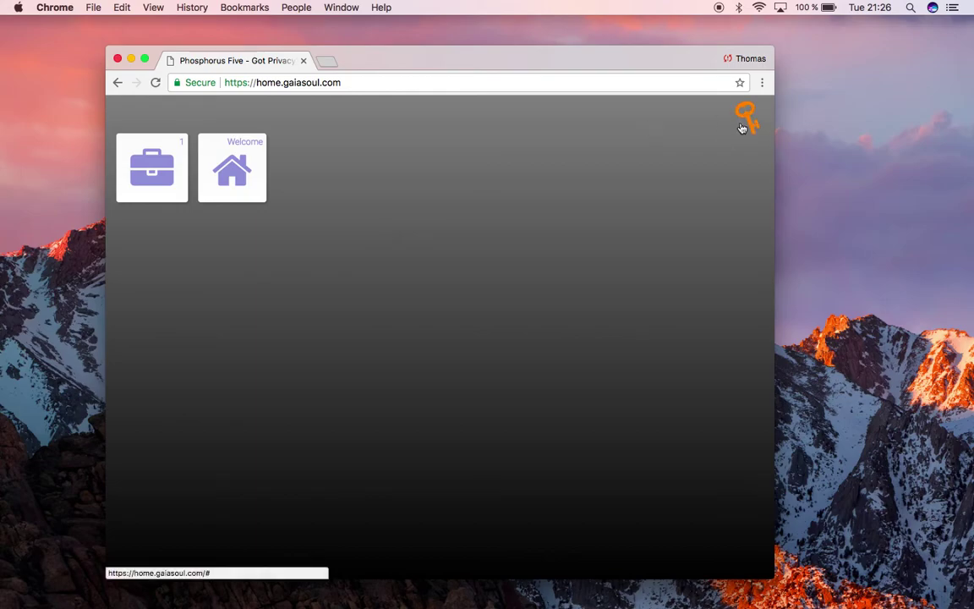
click(742, 128)
key(Return)
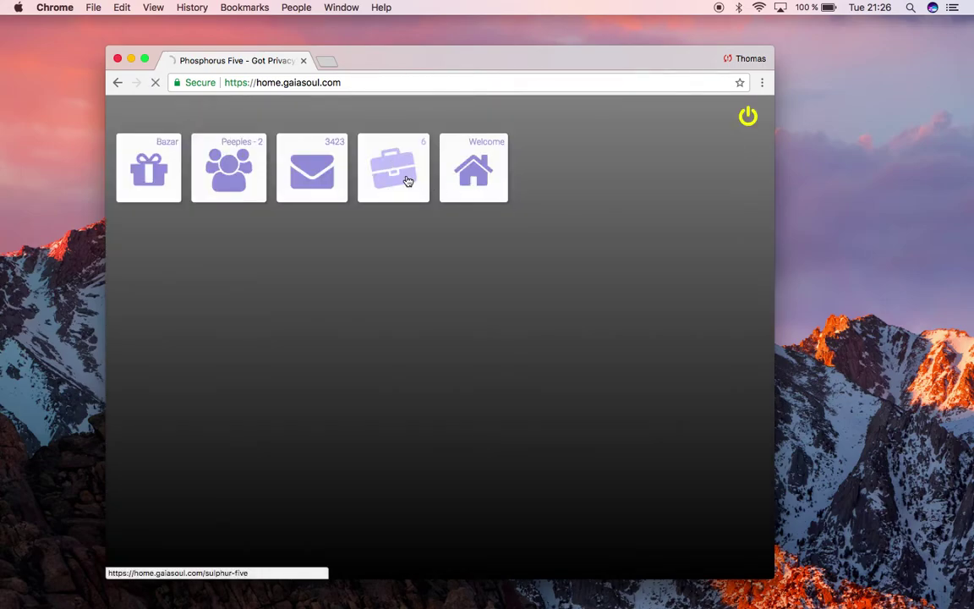
- Open the file-sharing app and copy the download link address for 'This is a screenshot'
click(407, 180)
scroll(396, 307, down, 10)
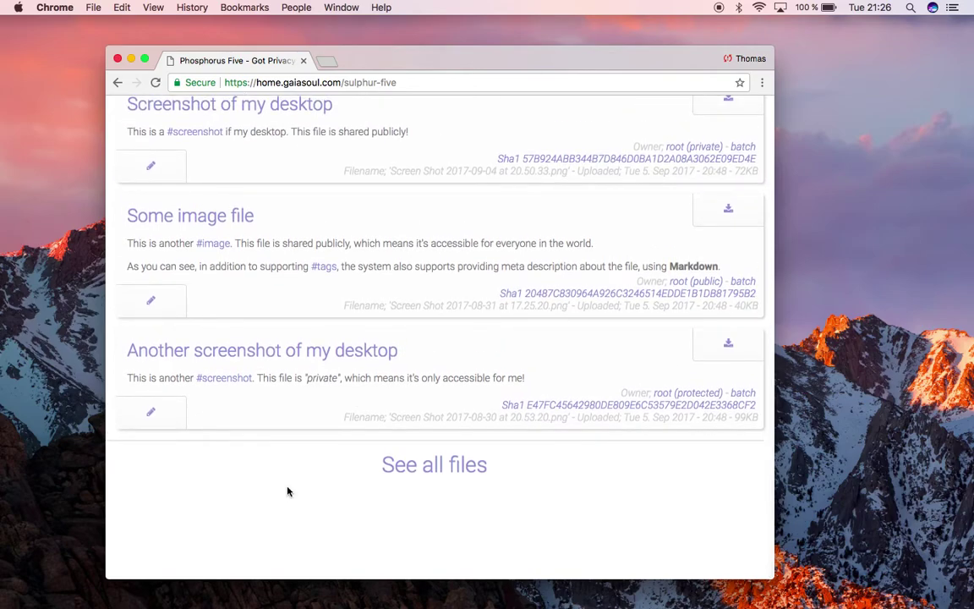
scroll(288, 491, up, 10)
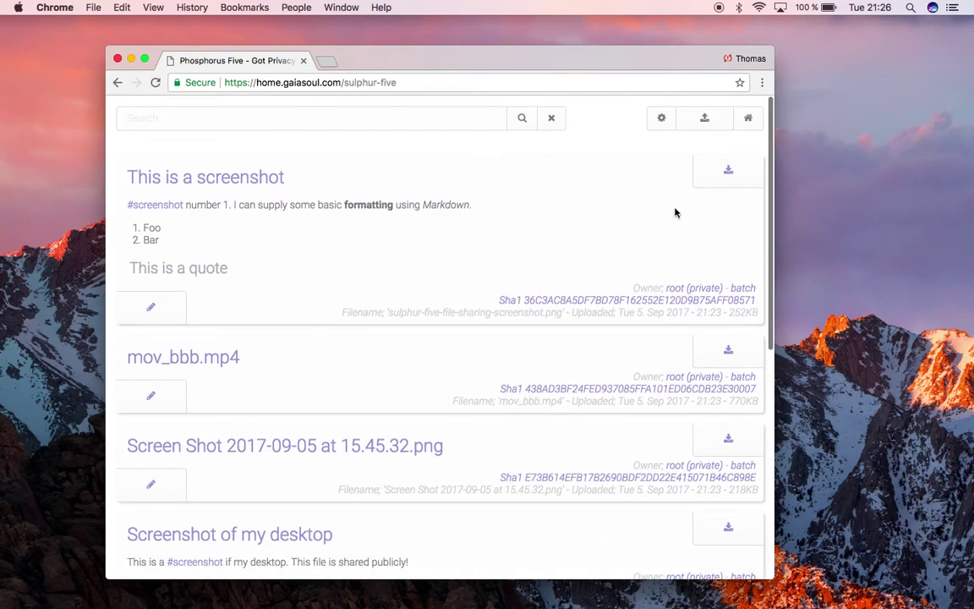
right_click(730, 170)
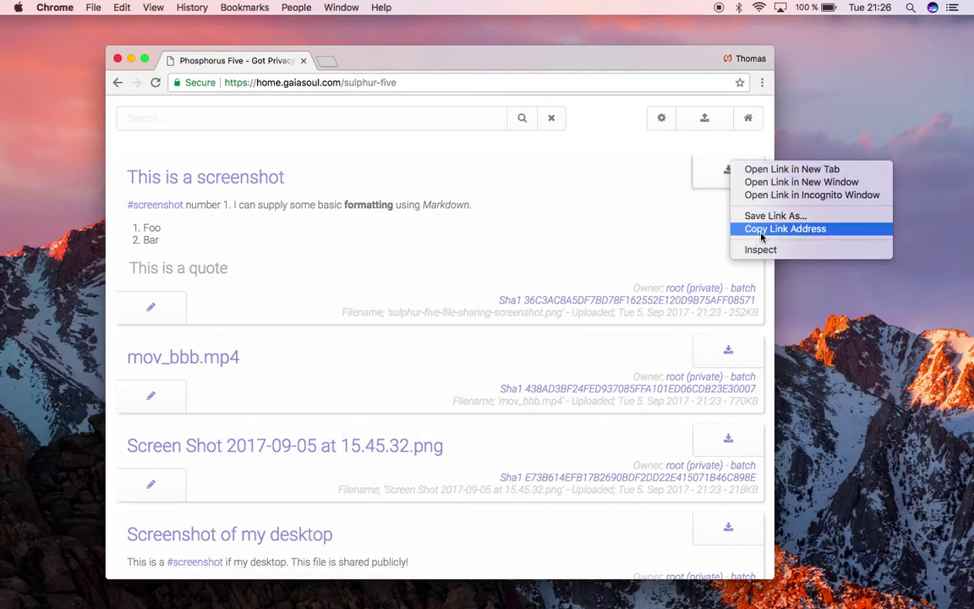
key(Return)
- Launch Safari and load the copied private download link
key(super+space)
text(safari)
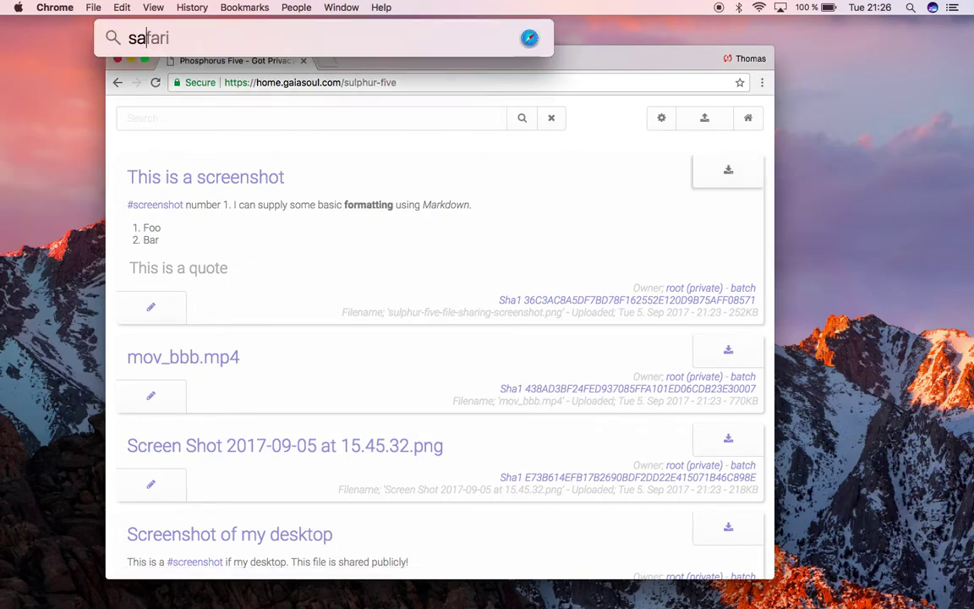
key(Return)
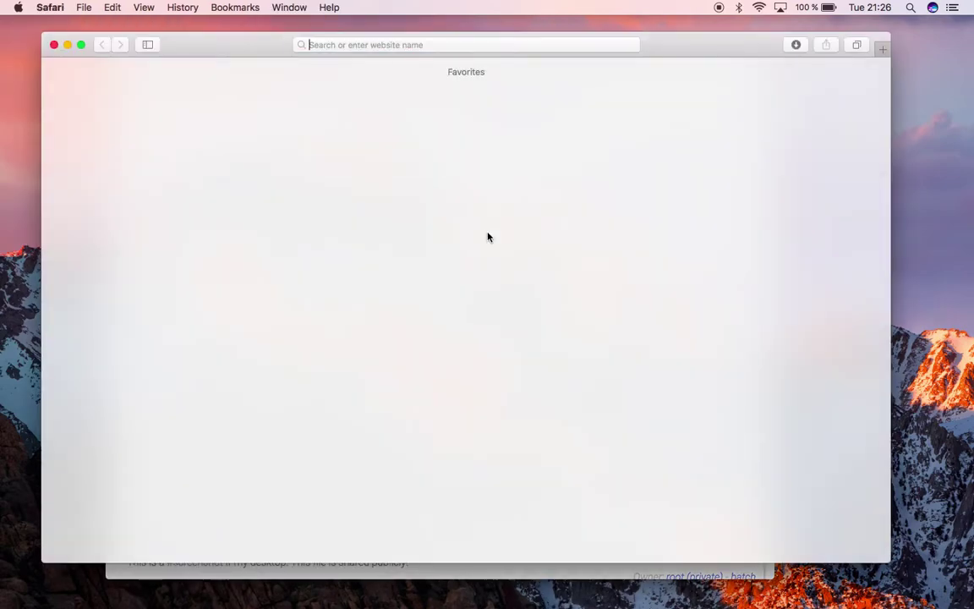
text(https://home.gaiasoul.com/sulphur-five/download/36C3AC8A5DF7BD78F162552E120D9B75AFF08571)
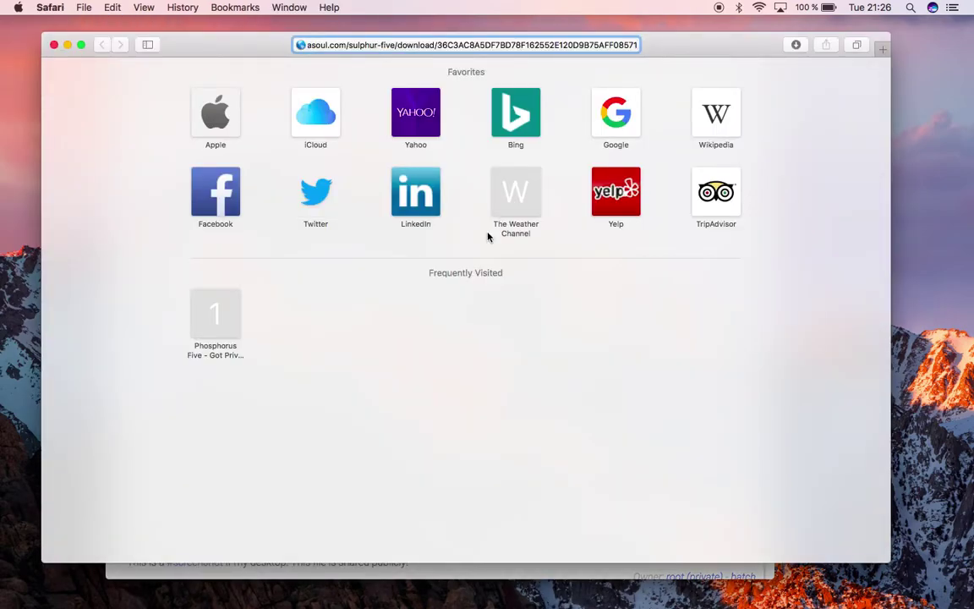
key(Return)
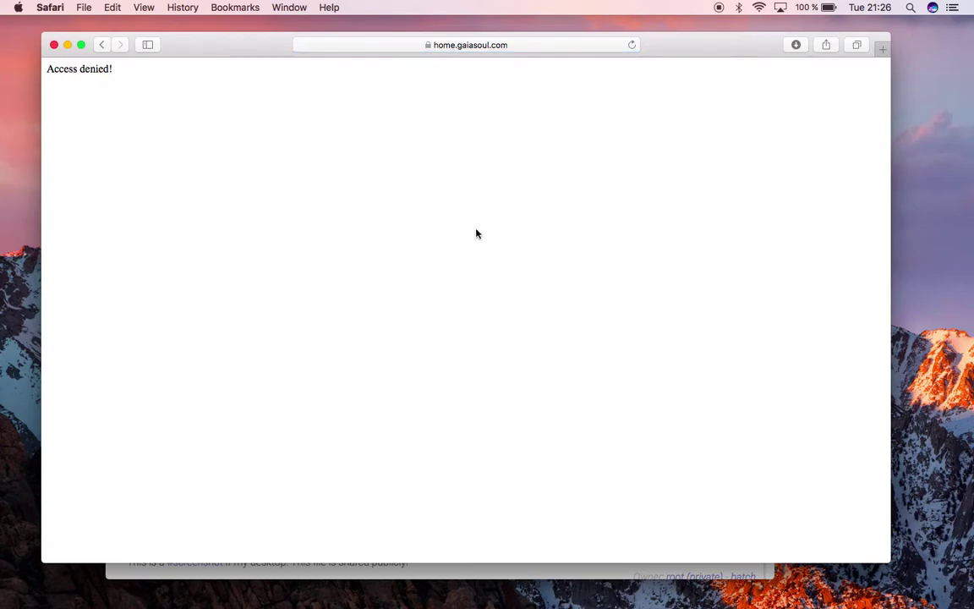
- Reload the home.gaiasoul.com download link, confirm 'Access denied!', and quit Safari
scroll(196, 154, up, 5)
scroll(196, 155, left, 8)
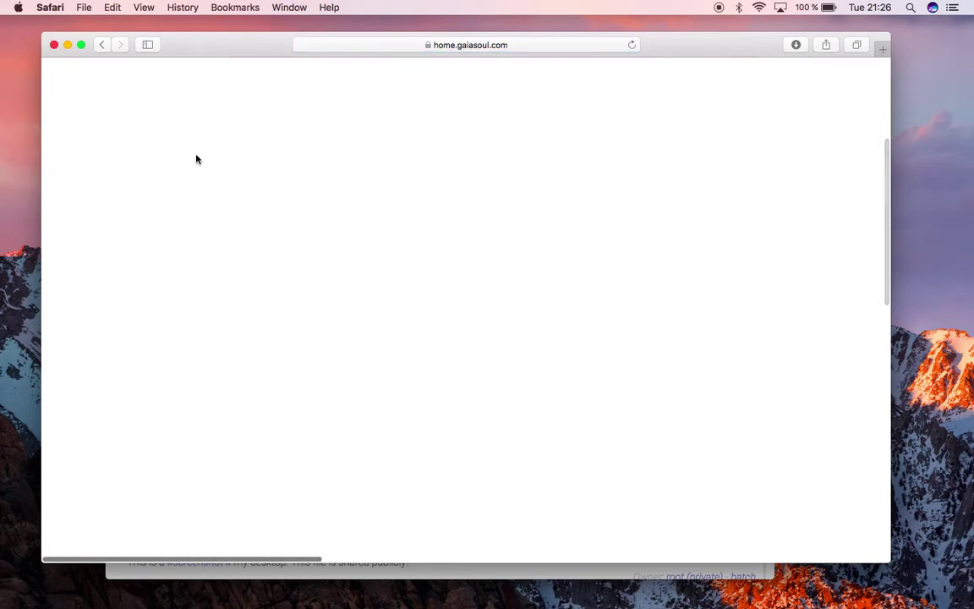
scroll(196, 159, left, 5)
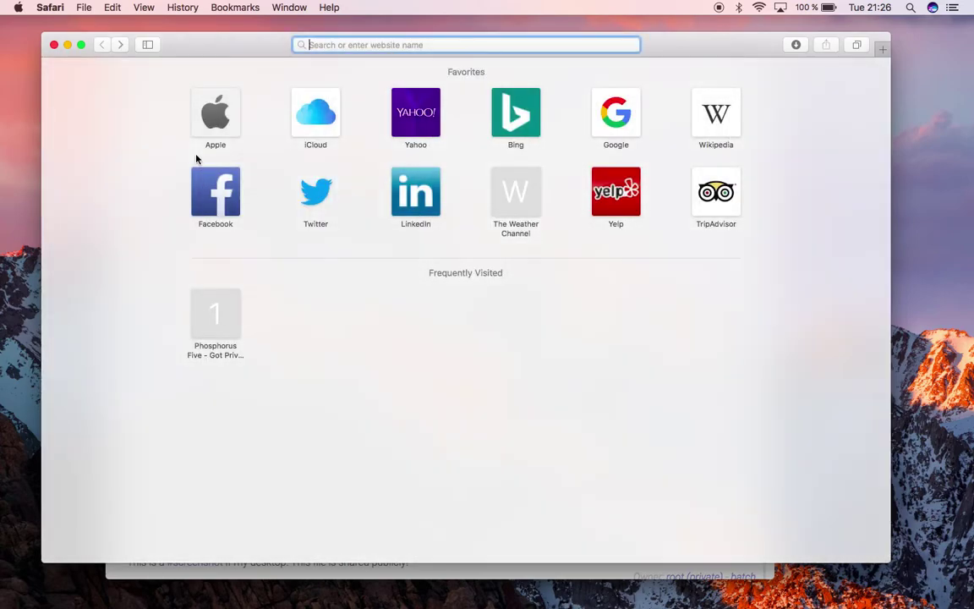
text(home.gaiasoul.com)
key(Return)
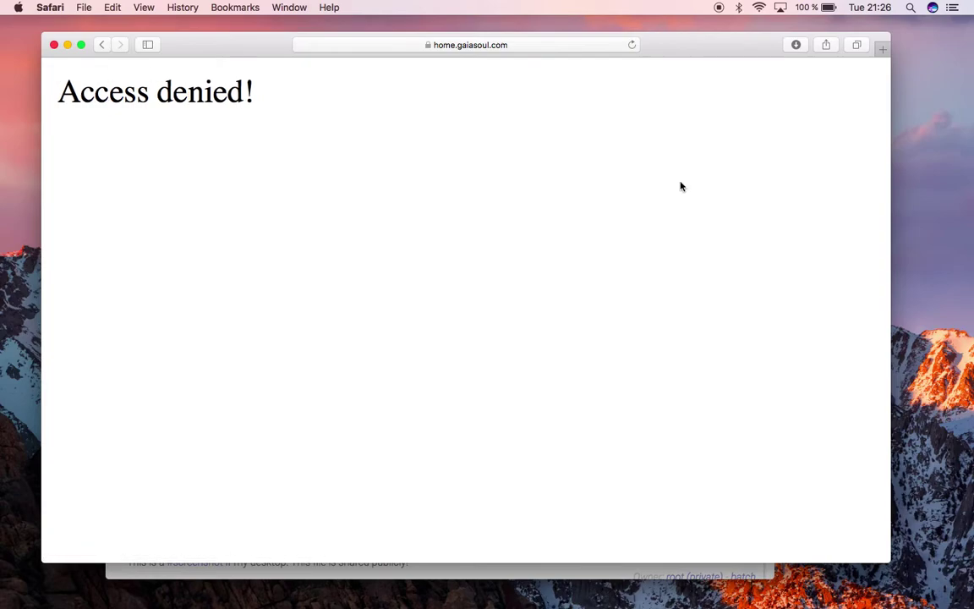
key(super+q)
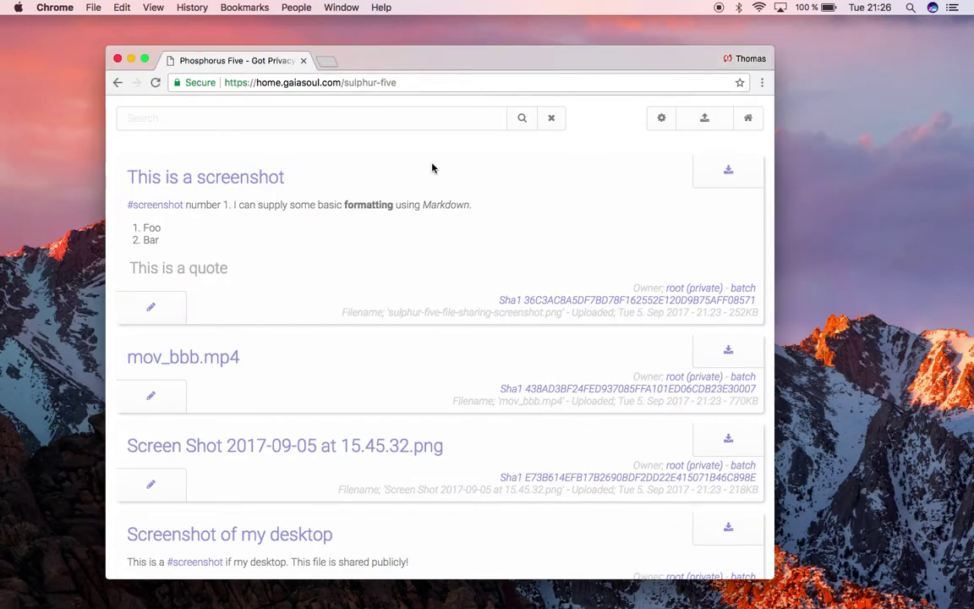